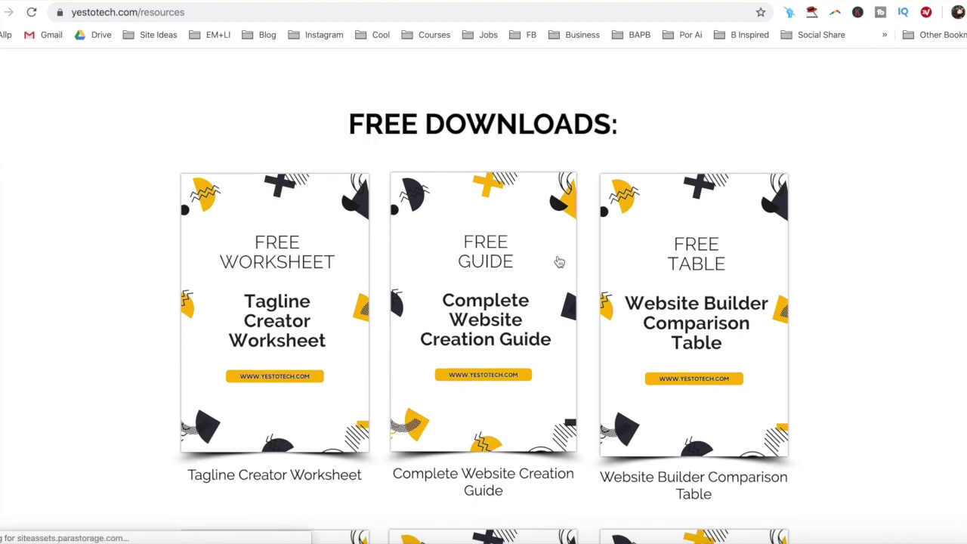
Open the Complete Website Creation Guide download page and request the free guide
click(559, 263)
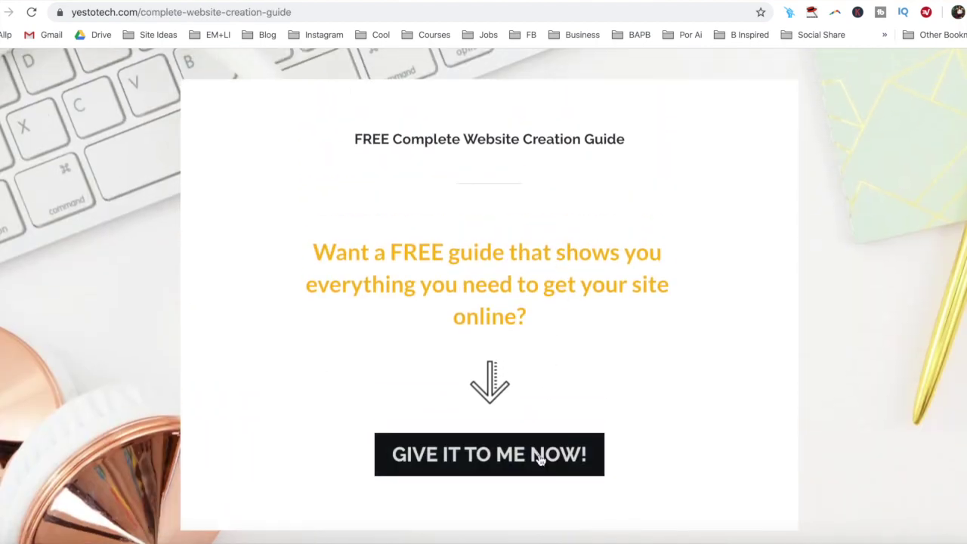
click(541, 460)
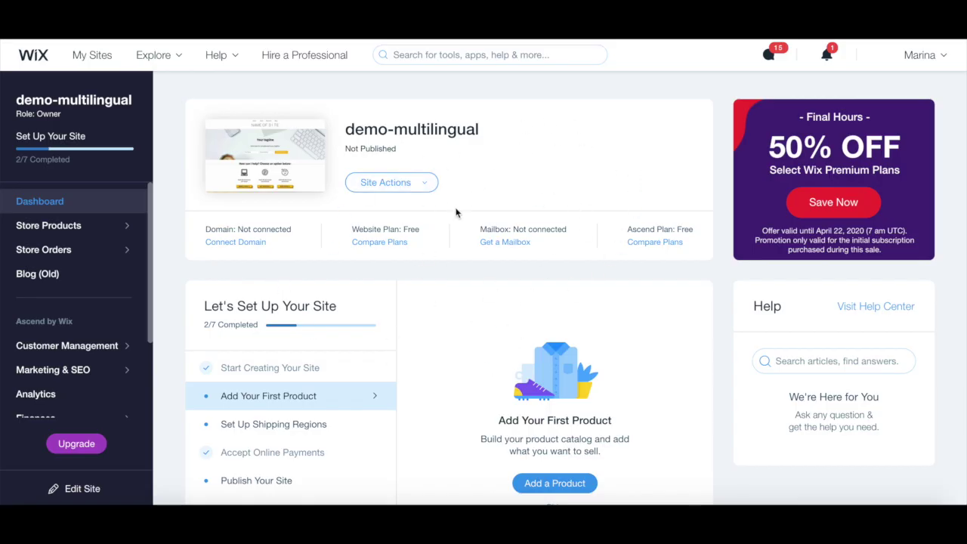
Start the Get Found on Google setup in Wix, keeping the site name demo-multilingual and marking the business as online only
click(92, 372)
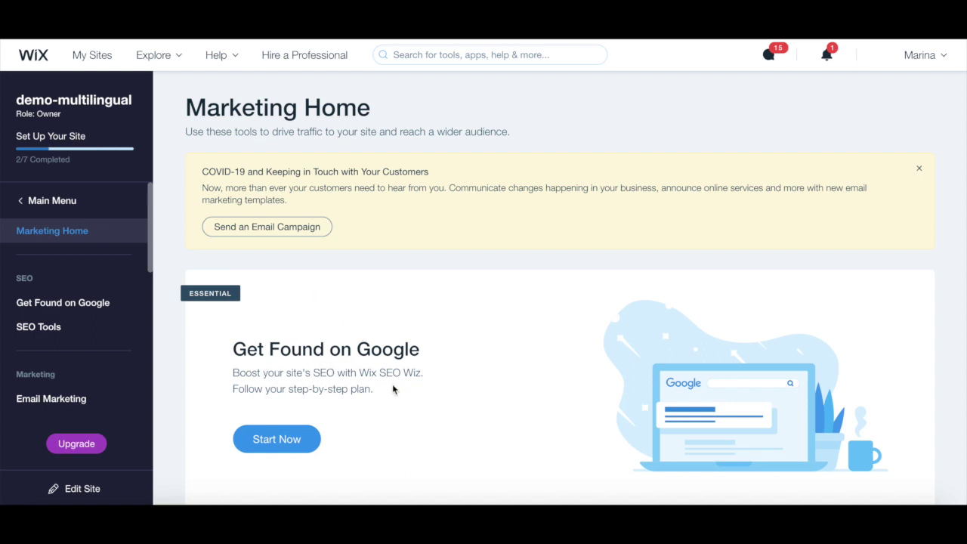
click(295, 441)
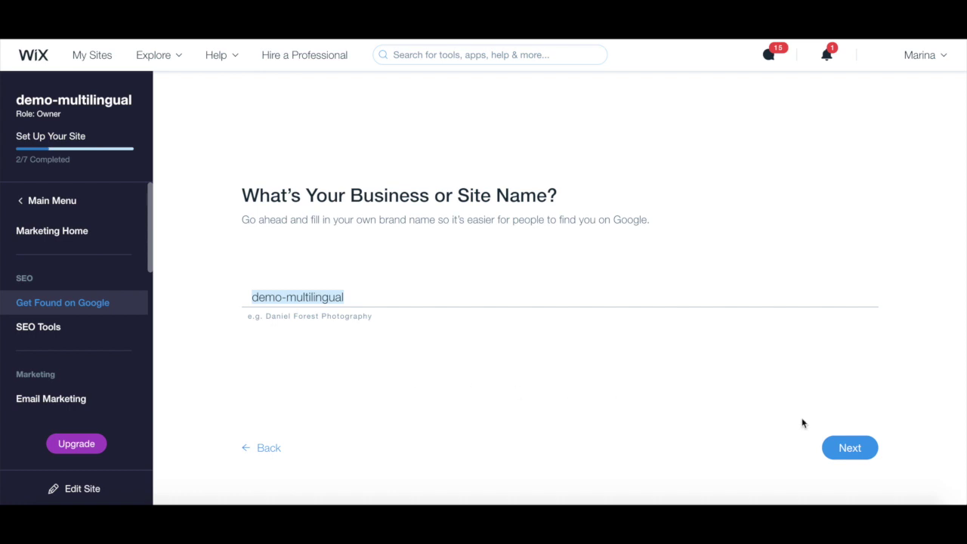
click(852, 454)
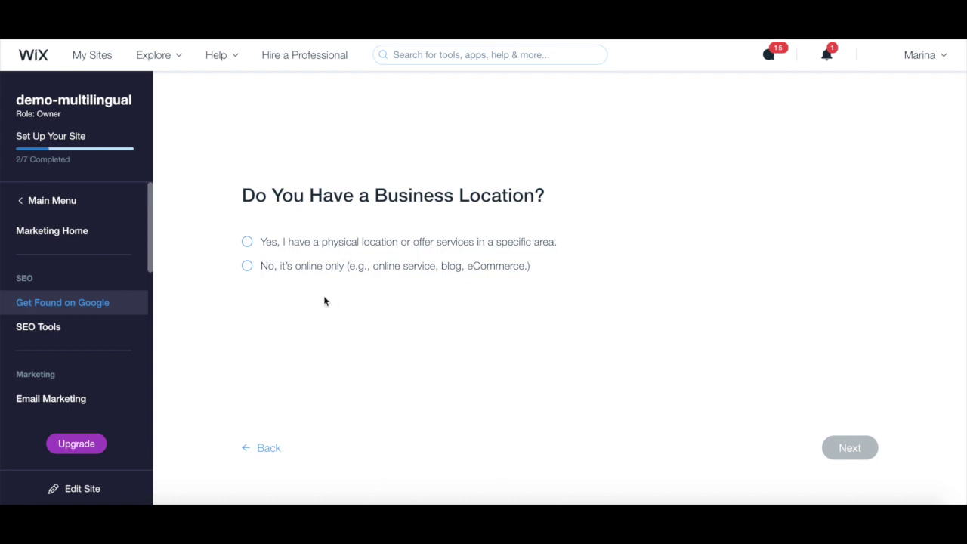
click(314, 275)
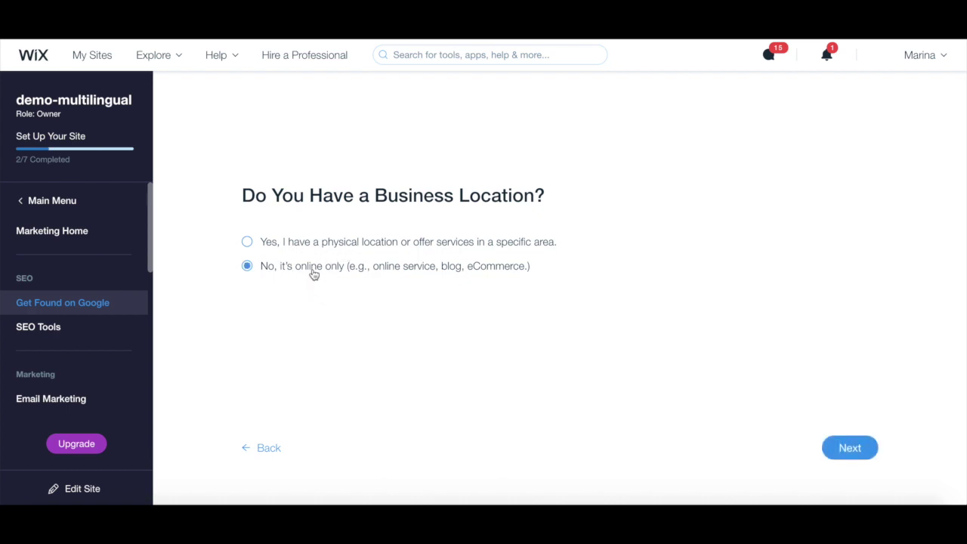
click(830, 447)
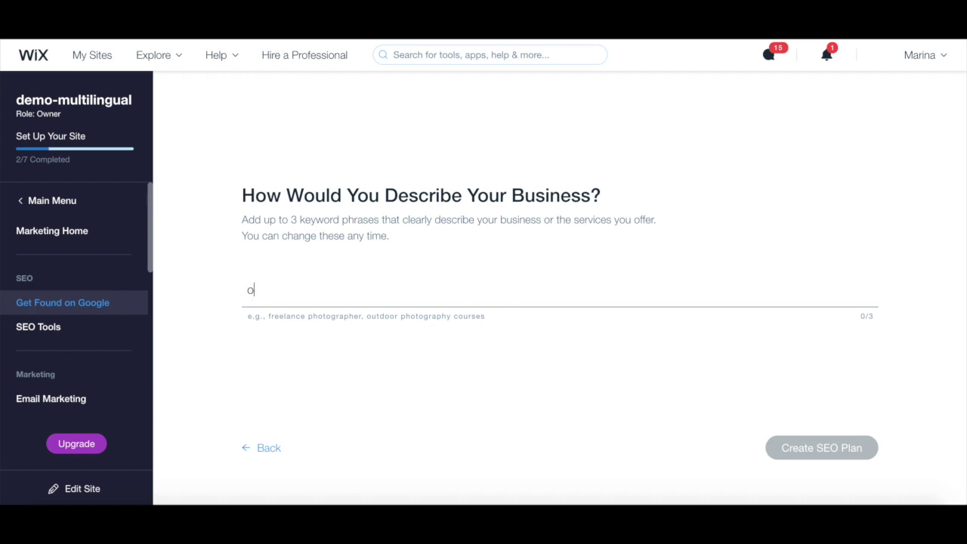
Describe the business with the keyword phrases "online business" and "online marketing" and create the SEO plan
text(nline bus)
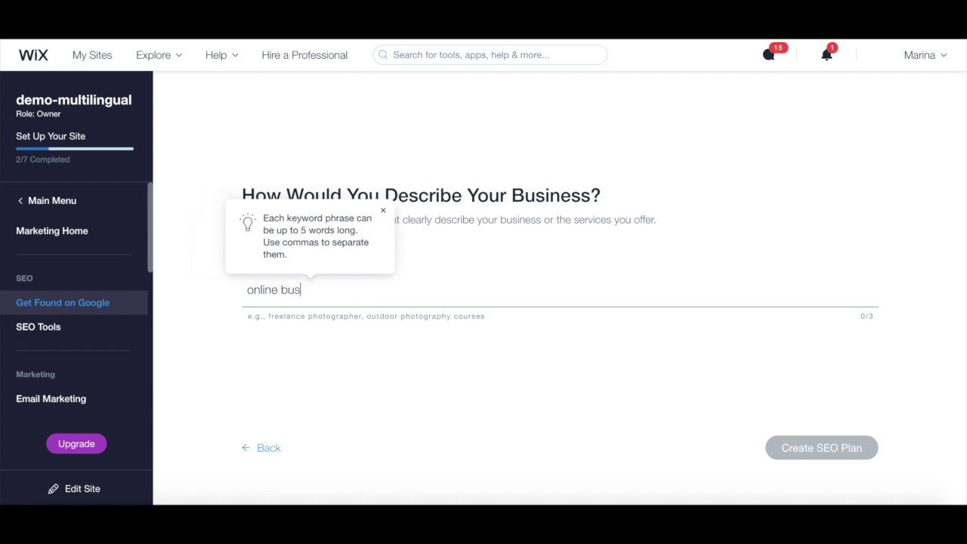
text(iness)
key(comma)
text(online market)
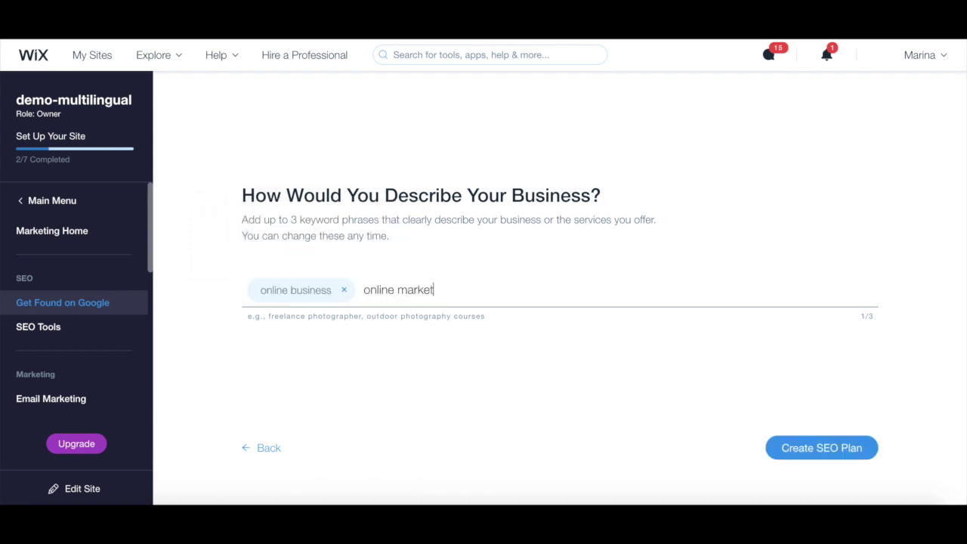
text(ing)
key(comma)
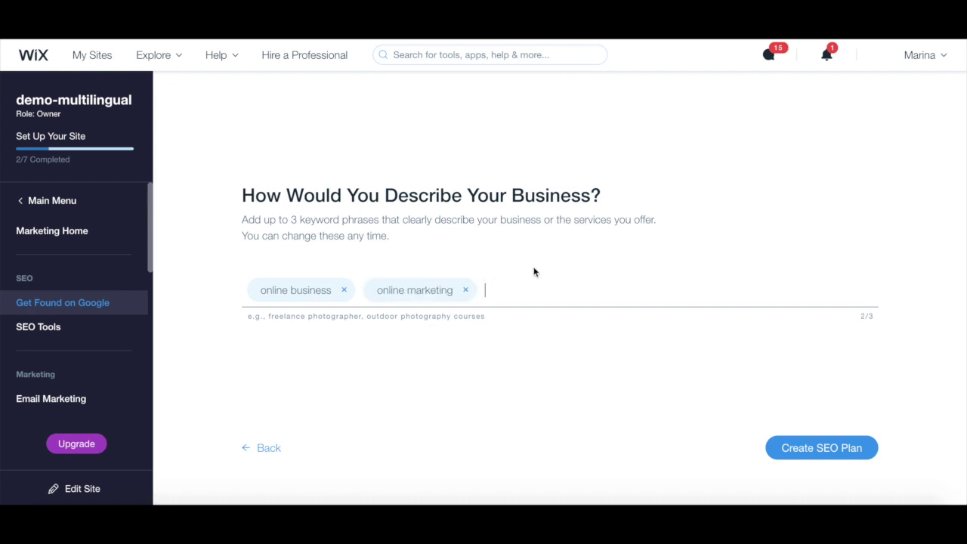
click(787, 457)
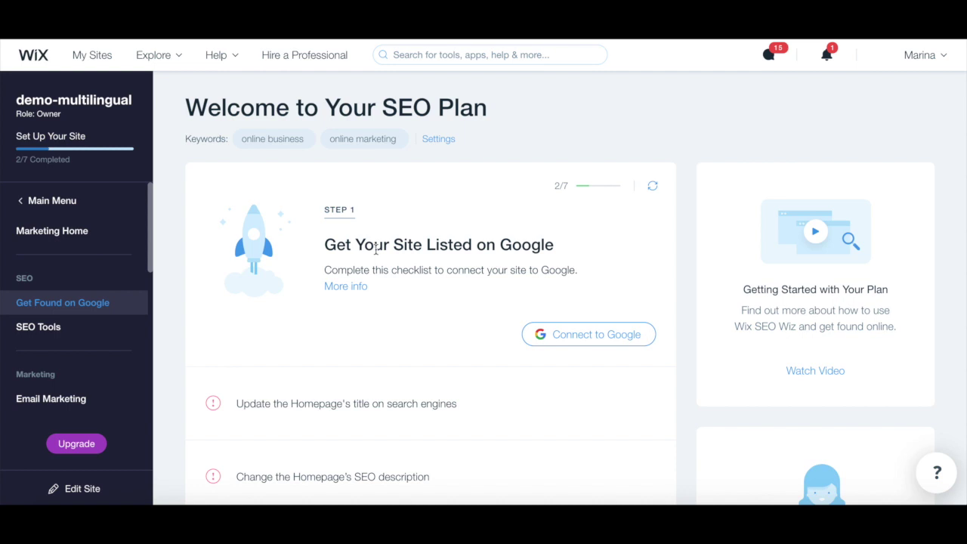
Review the tasks in the SEO plan's Step 1 checklist for getting the site listed on Google
scroll(375, 249, down, 2)
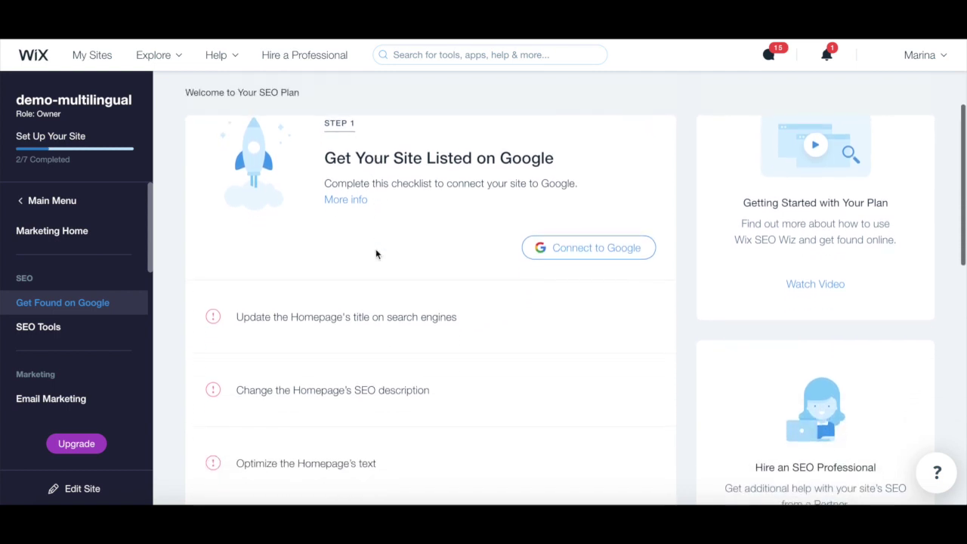
scroll(375, 254, down, 2)
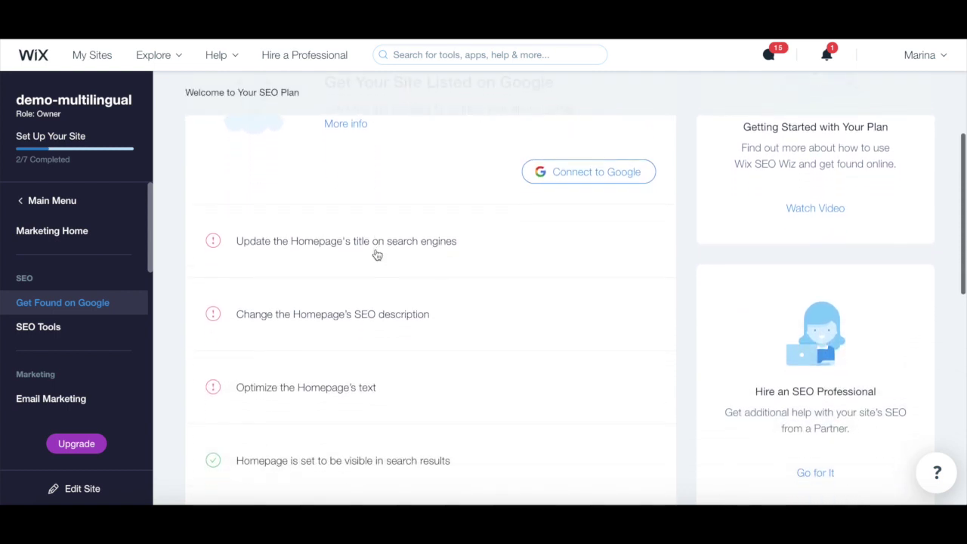
scroll(377, 255, down, 2)
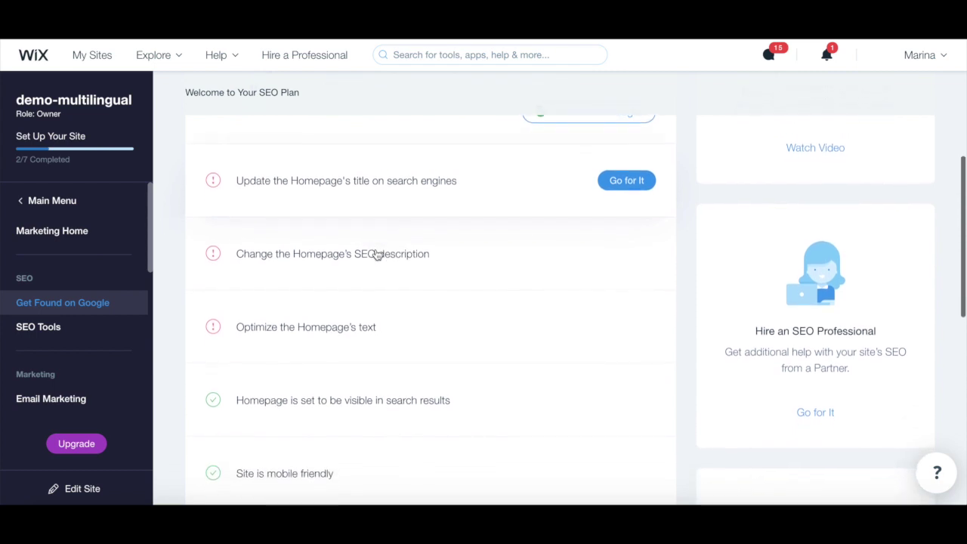
scroll(376, 256, down, 1)
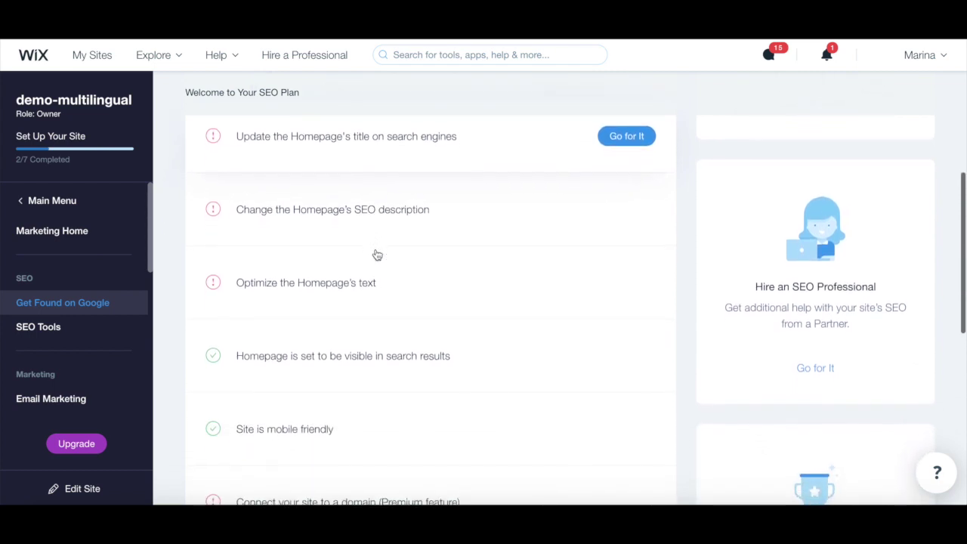
scroll(377, 255, down, 2)
scroll(377, 255, up, 2)
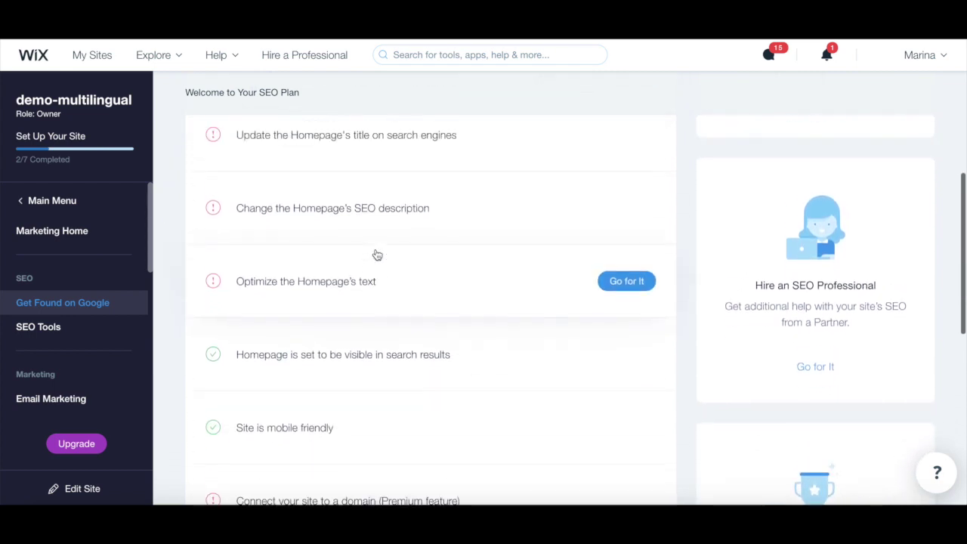
scroll(377, 255, up, 1)
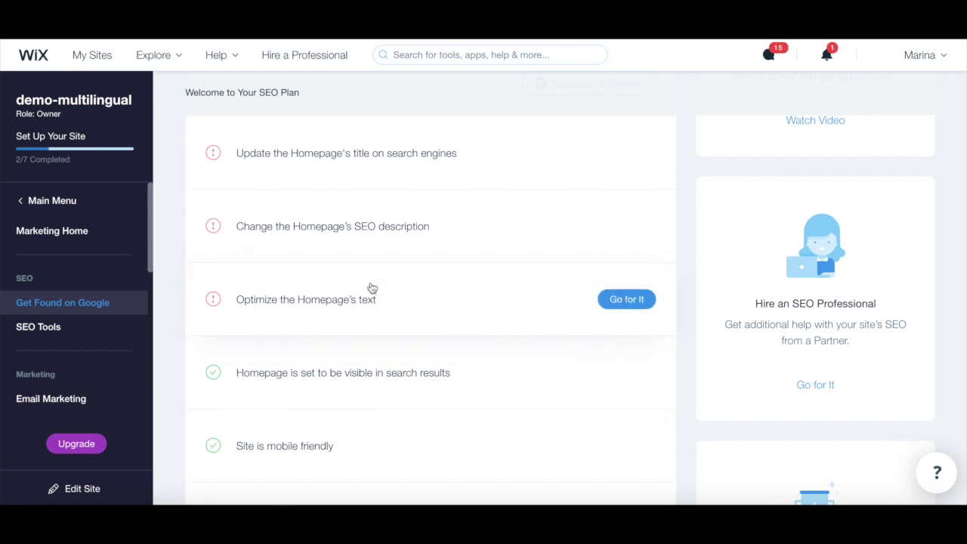
scroll(372, 287, up, 5)
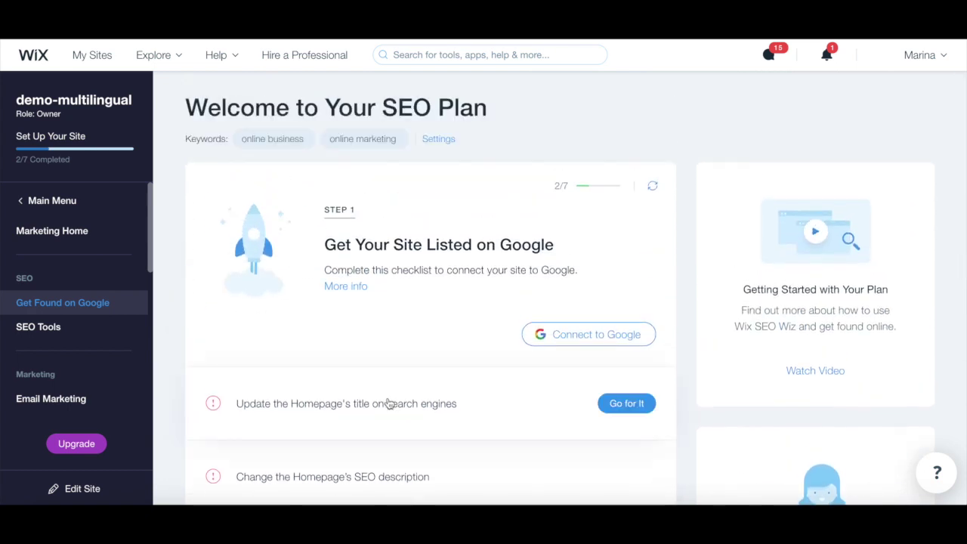
Expand the homepage title task, view why it is important, and copy the recommended title "Online Marketing | Demo-multilingual"
click(617, 405)
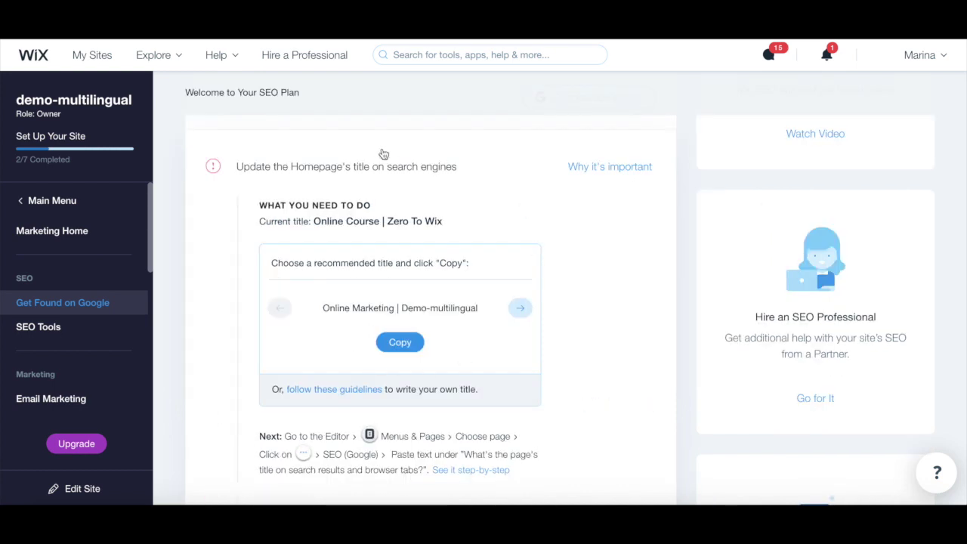
click(634, 171)
scroll(349, 293, down, 2)
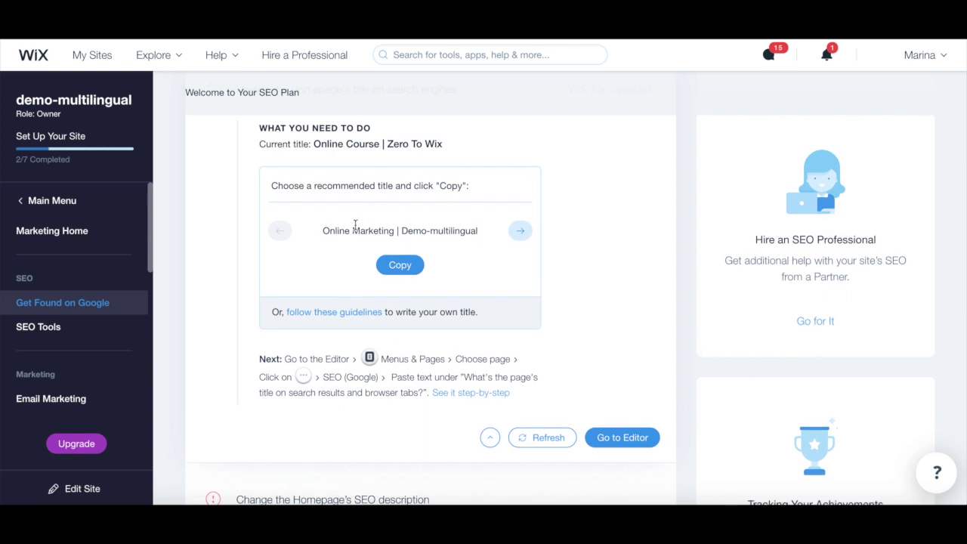
scroll(308, 183, up, 1)
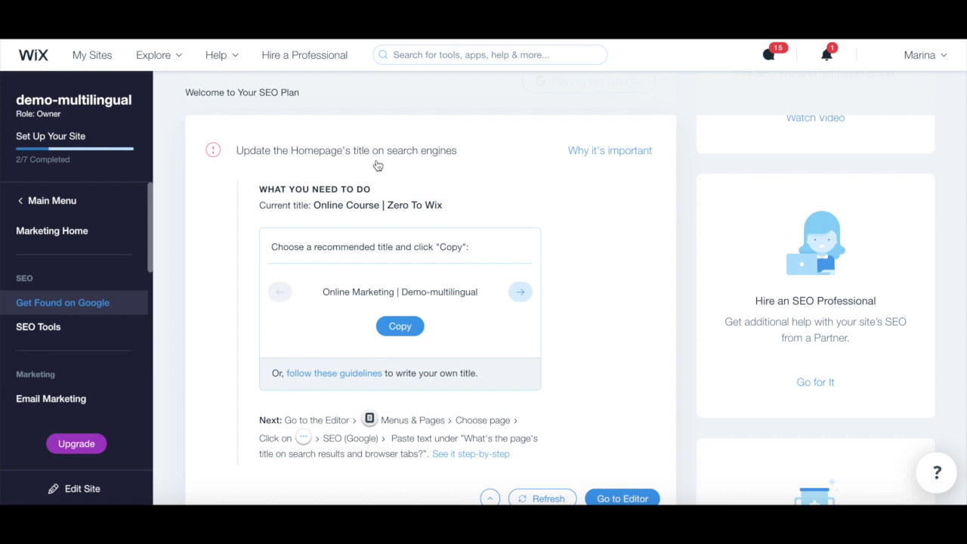
scroll(375, 164, down, 1)
click(400, 292)
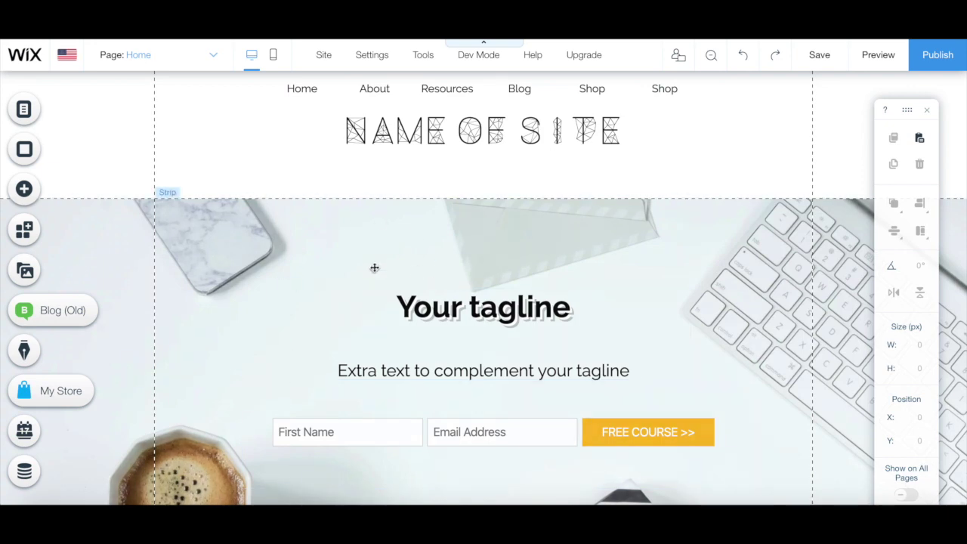
In the site editor, replace the Home page's search-results title with the copied title, and refresh the title task in the SEO plan
click(29, 112)
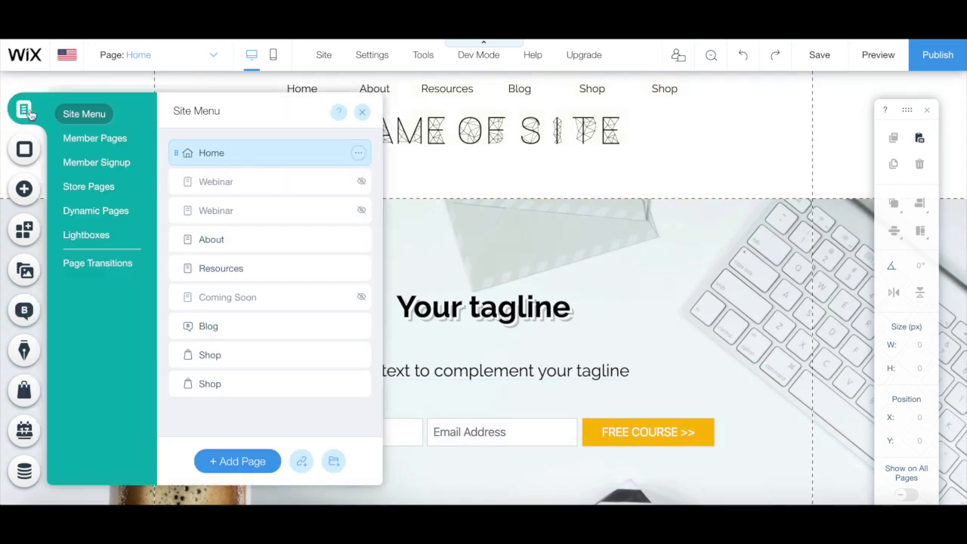
click(358, 153)
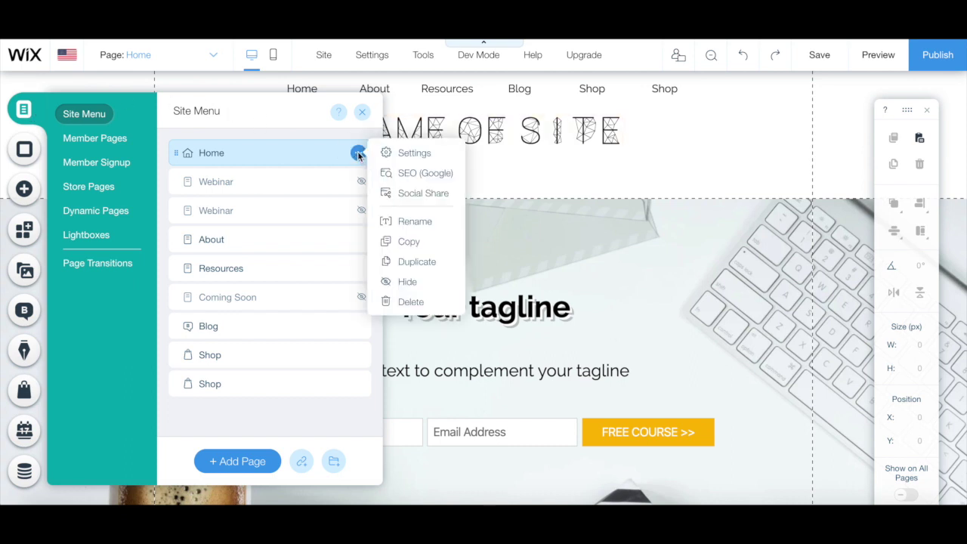
click(403, 175)
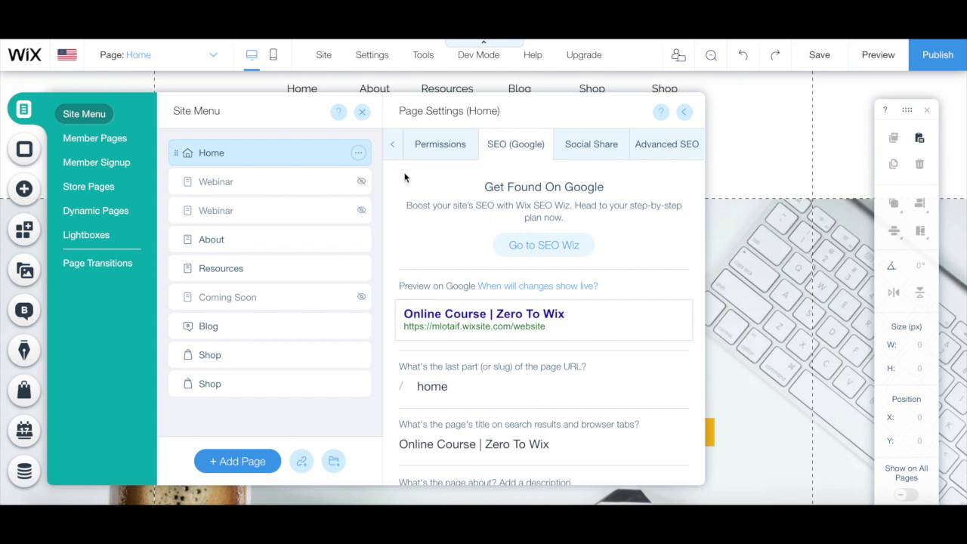
scroll(454, 241, down, 2)
click(462, 288)
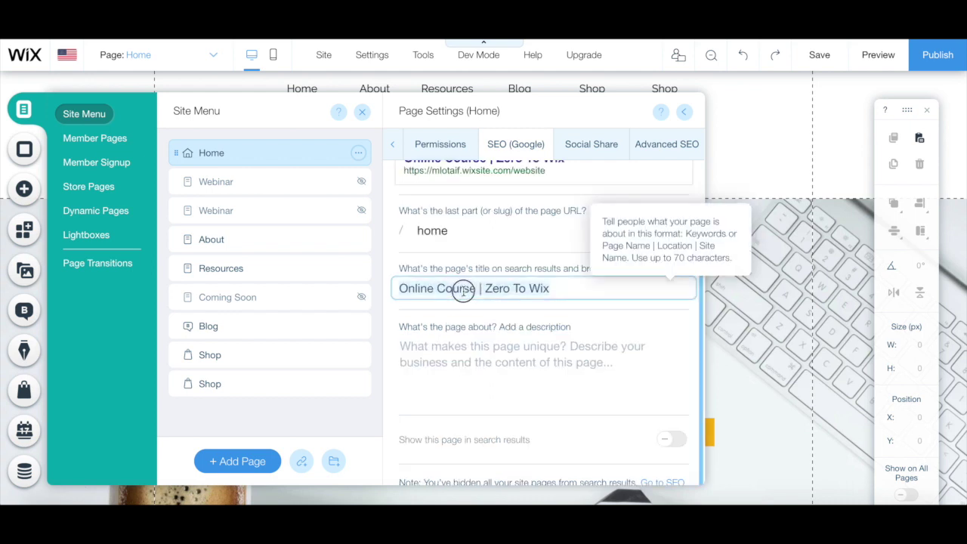
key(super+a)
key(super+v)
mouse_move(834, 61)
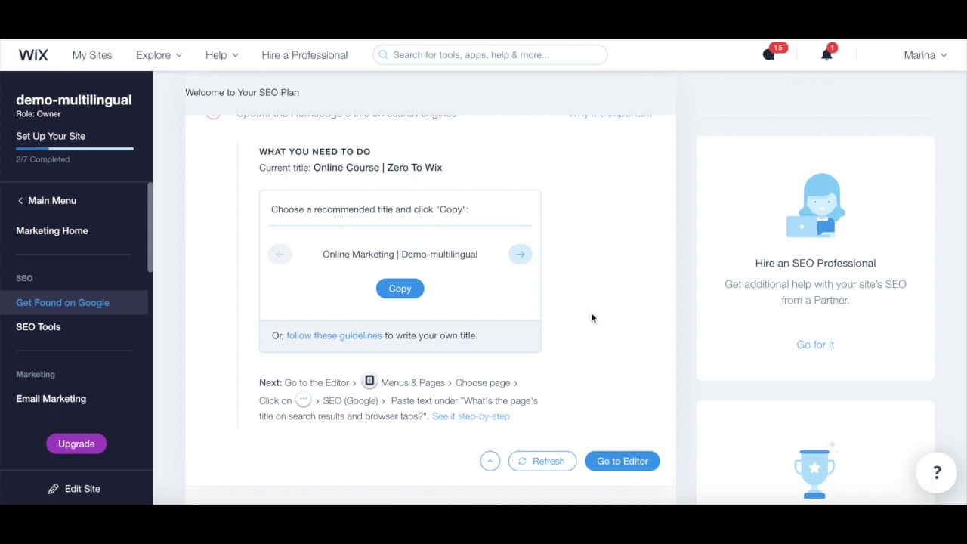
click(548, 465)
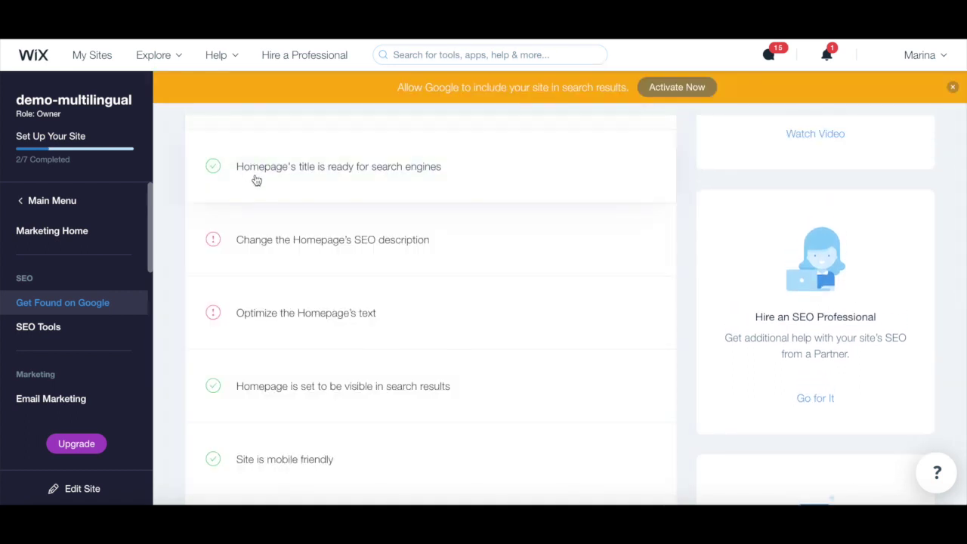
Review the remaining Step 1 tasks, the help resources beside them and the following steps of the SEO plan
scroll(356, 167, down, 1)
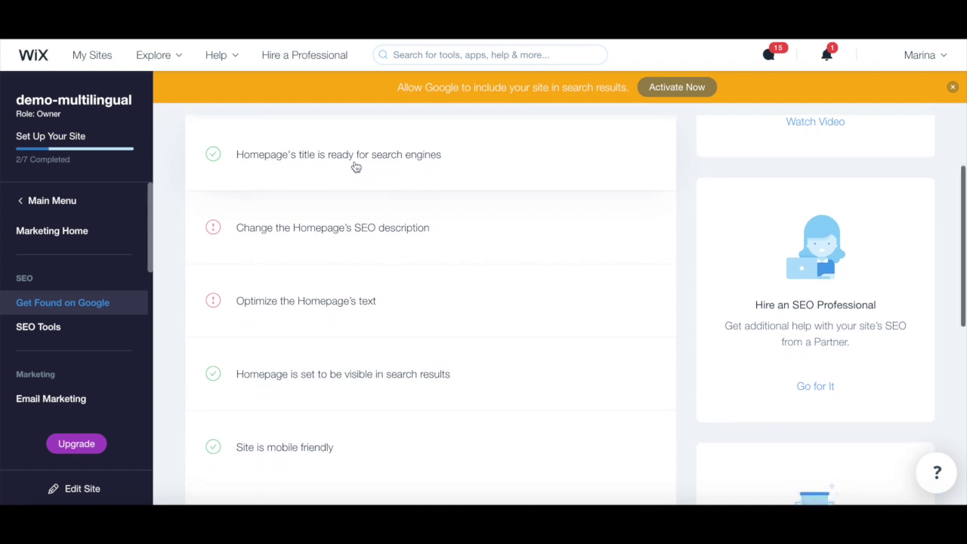
scroll(356, 167, down, 3)
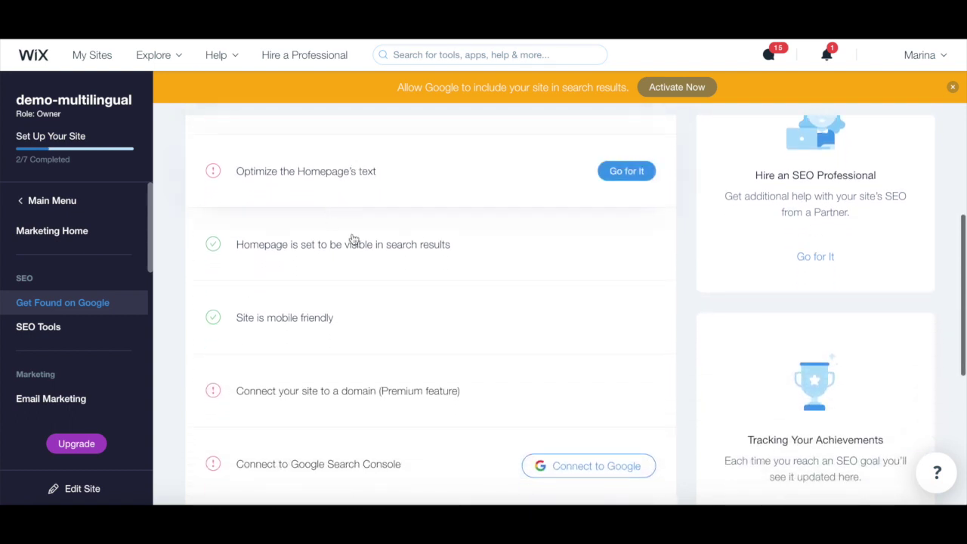
scroll(352, 295, up, 5)
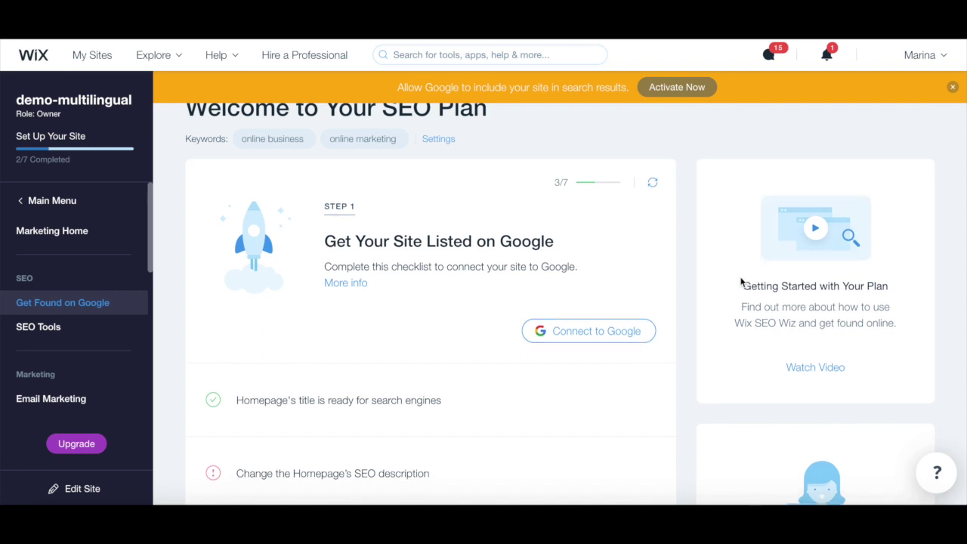
scroll(741, 279, down, 1)
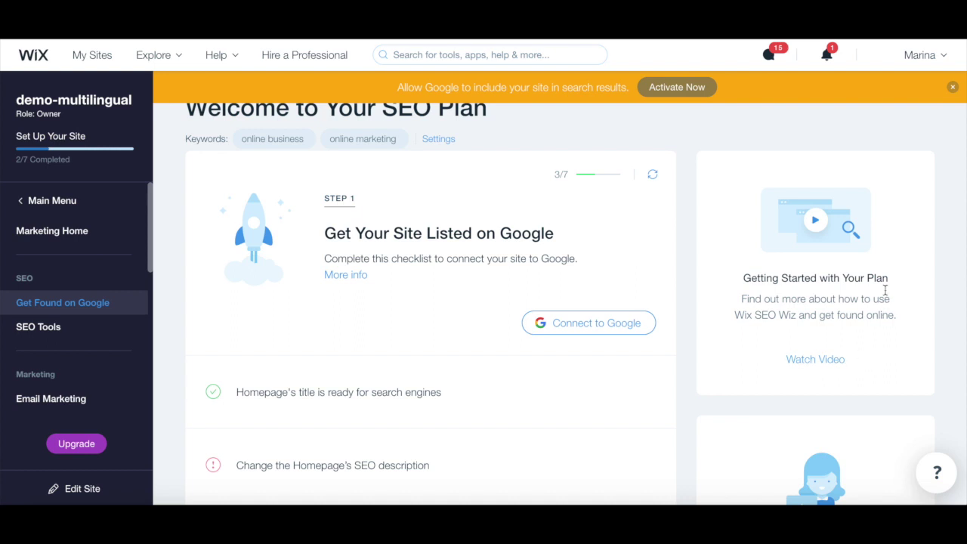
scroll(773, 346, down, 3)
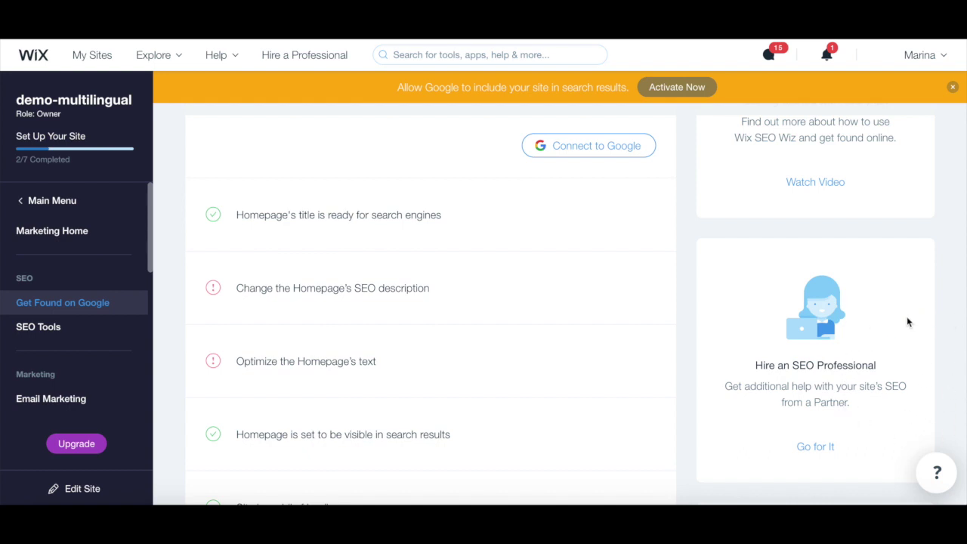
scroll(907, 319, down, 5)
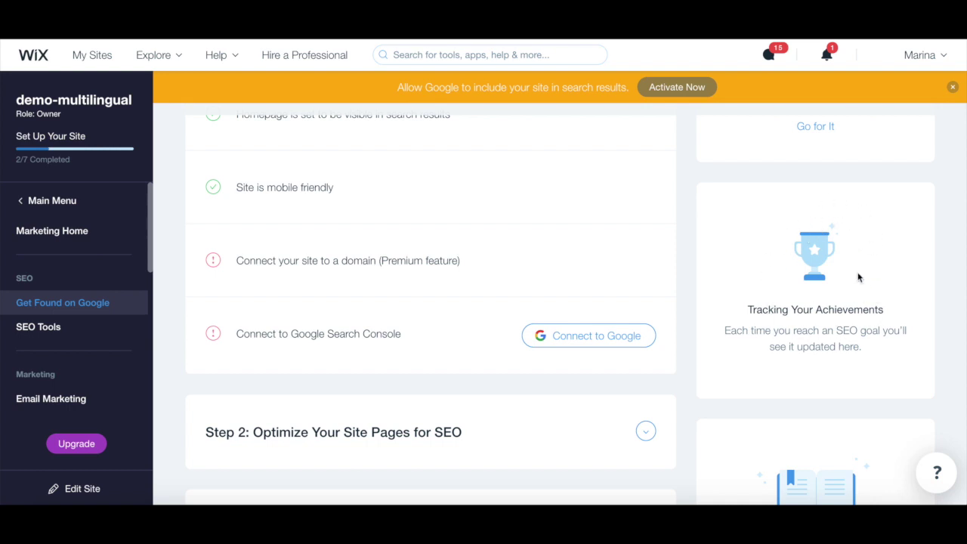
scroll(856, 277, down, 3)
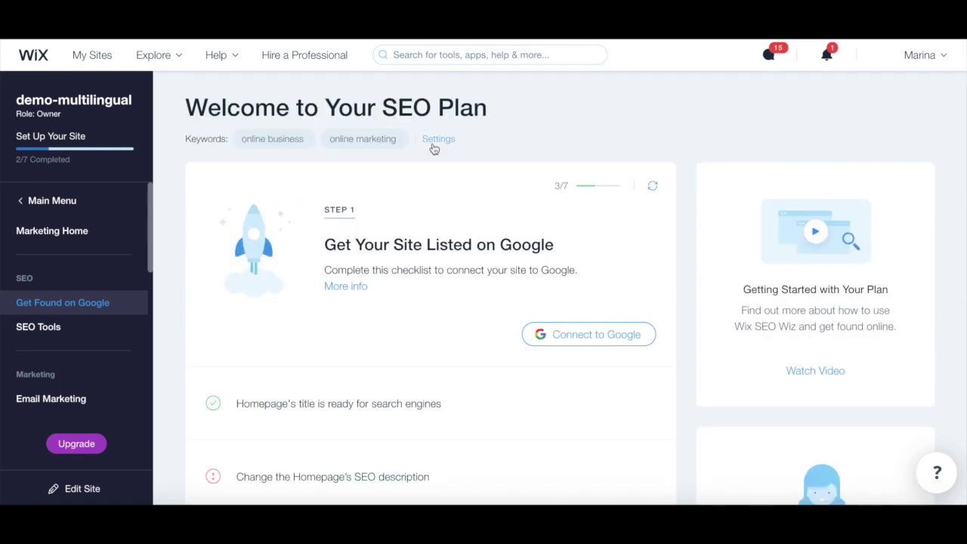
Open the SEO plan's settings and review the general info, keywords and the option allowing Google to include the site in search results
mouse_move(406, 137)
click(449, 140)
scroll(426, 155, down, 1)
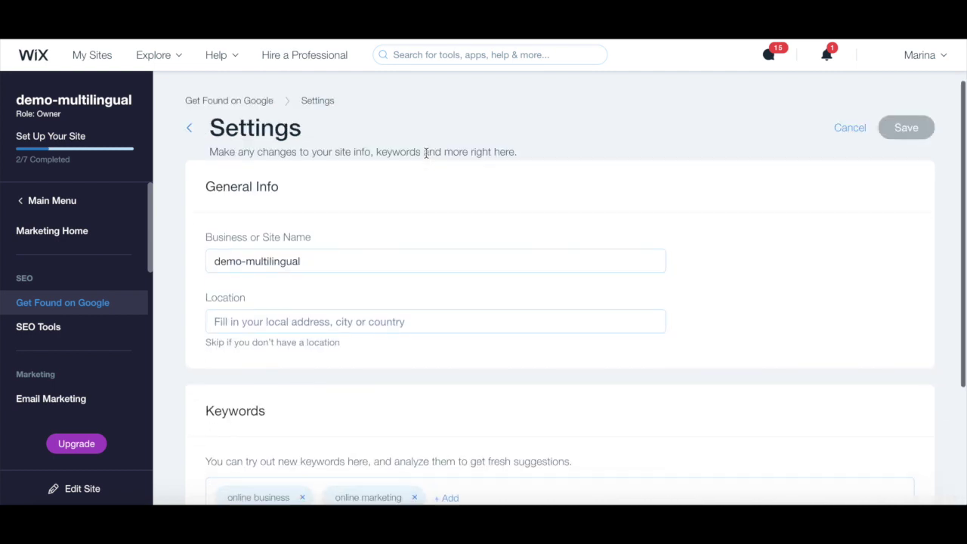
scroll(426, 157, up, 1)
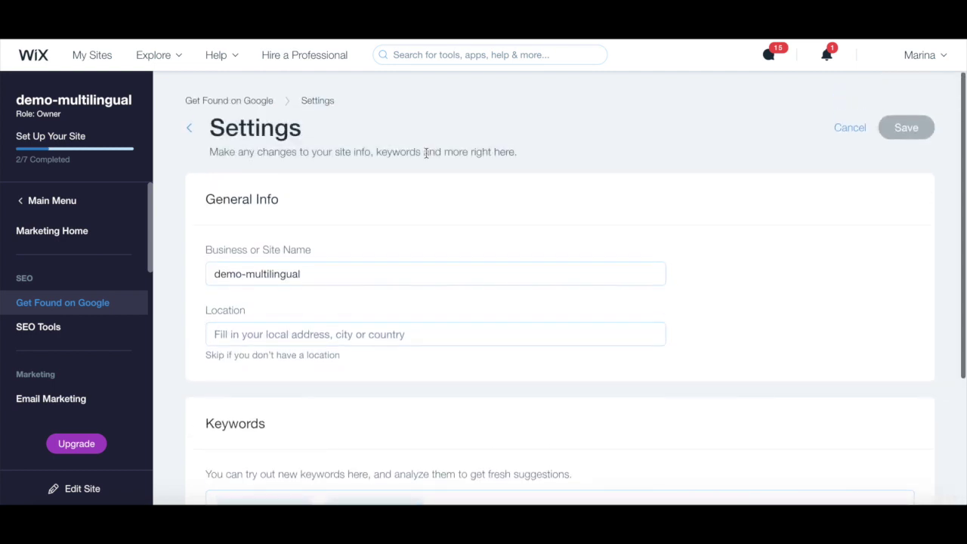
scroll(345, 360, down, 5)
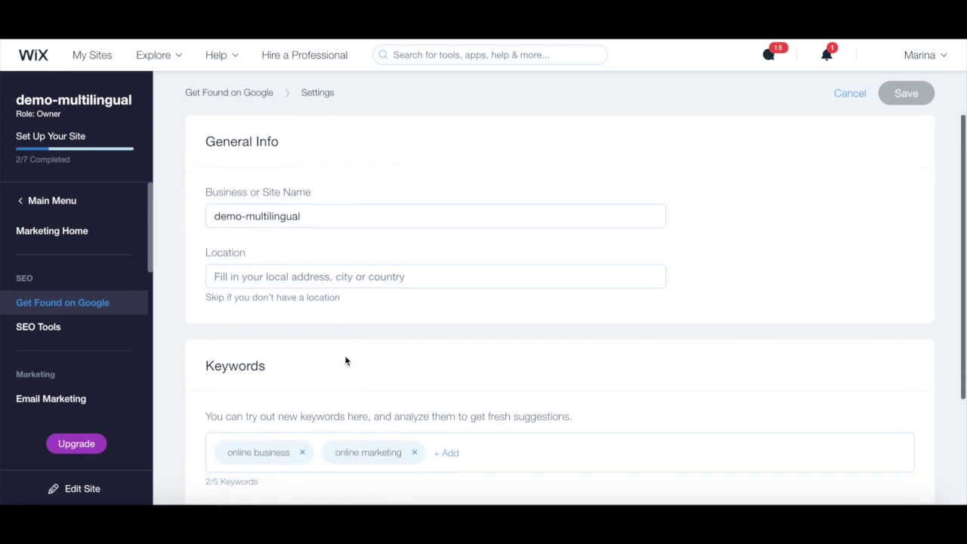
scroll(345, 360, down, 1)
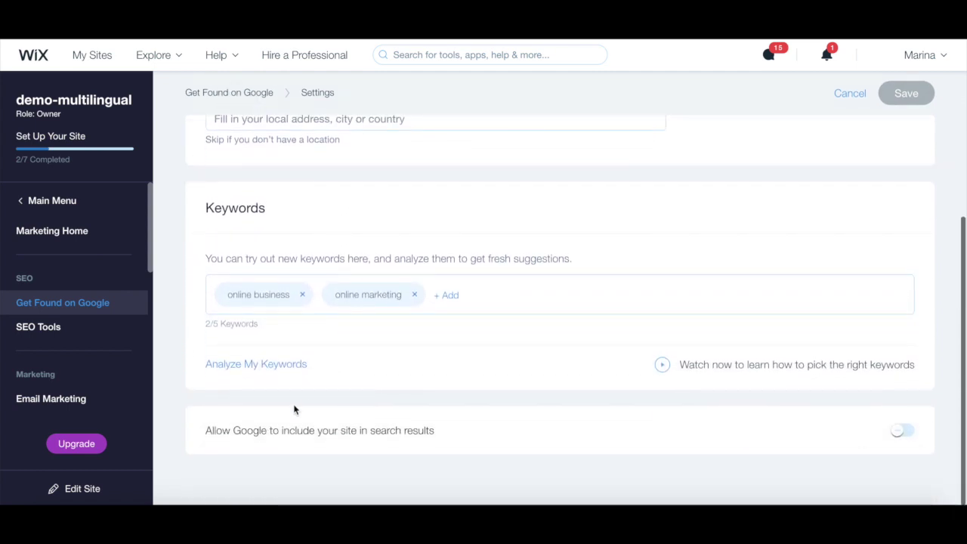
click(901, 432)
click(902, 434)
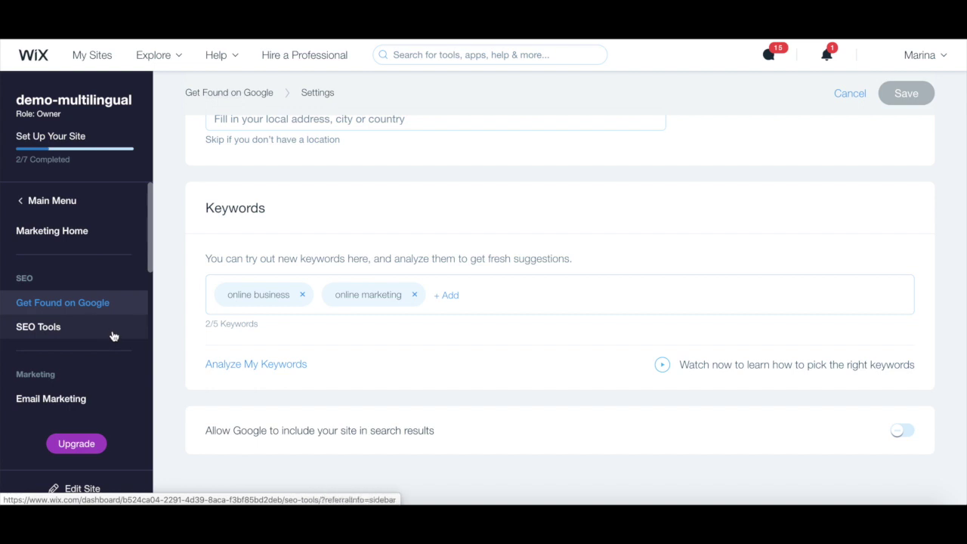
Open Get Listed on Google from the SEO tools and try the option to connect the site to Google
click(113, 335)
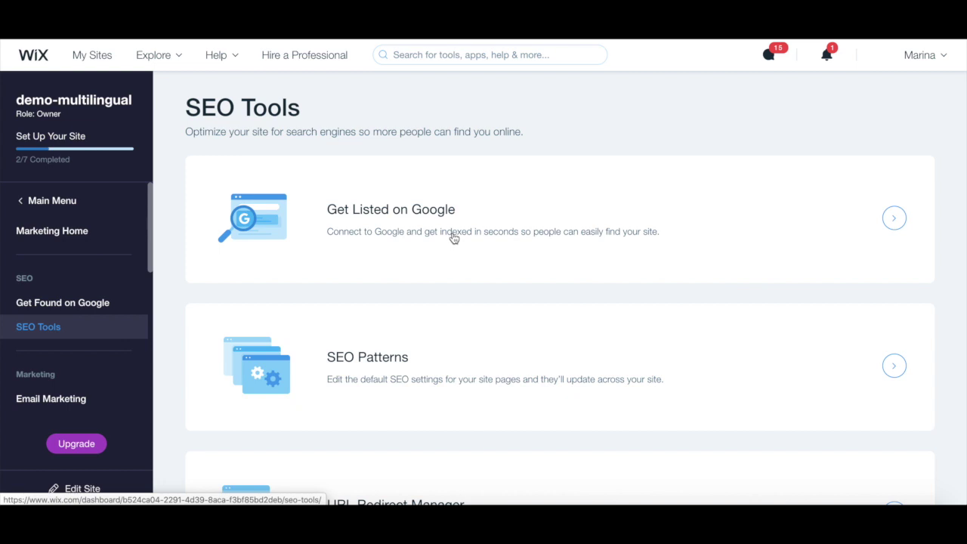
click(453, 238)
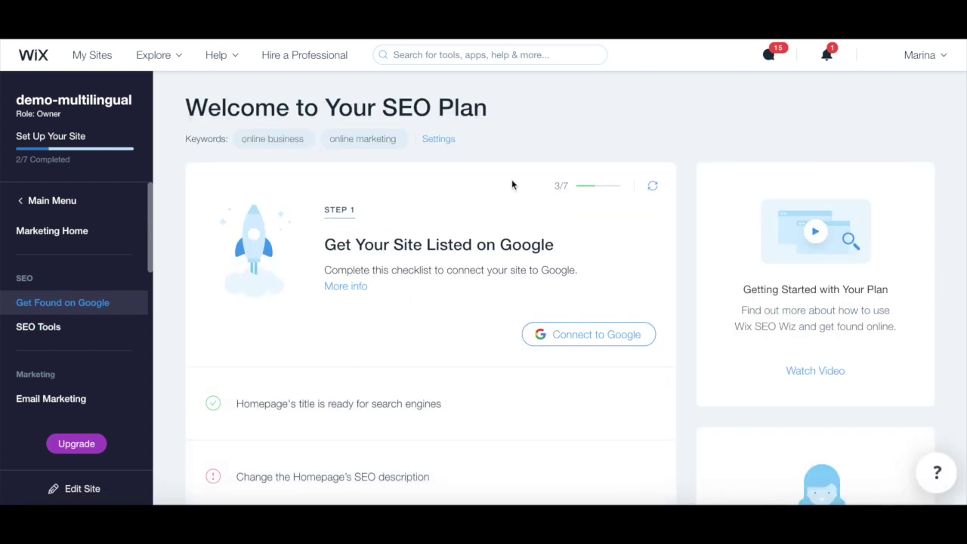
scroll(582, 303, down, 1)
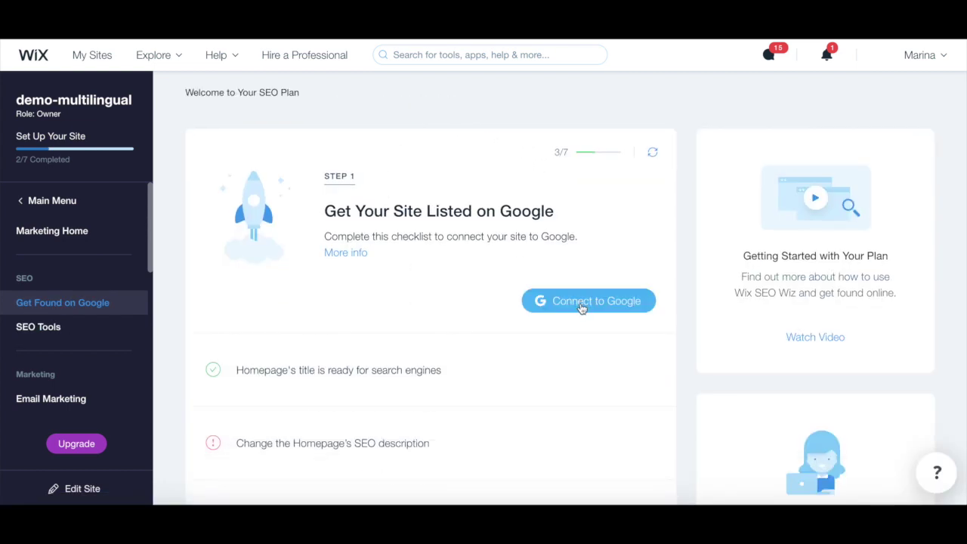
click(581, 306)
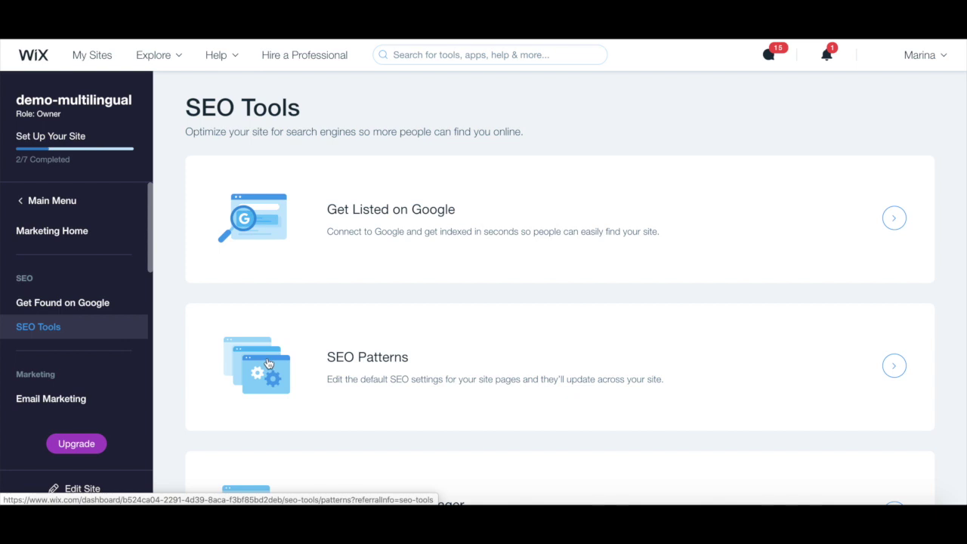
View the SEO Patterns page types for site pages and products, and return to the SEO tools overview
click(267, 363)
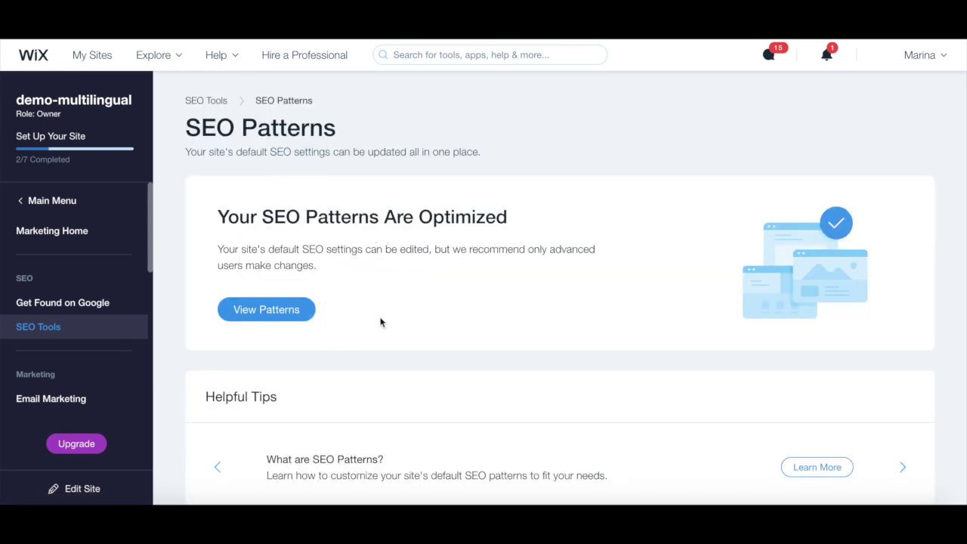
click(280, 316)
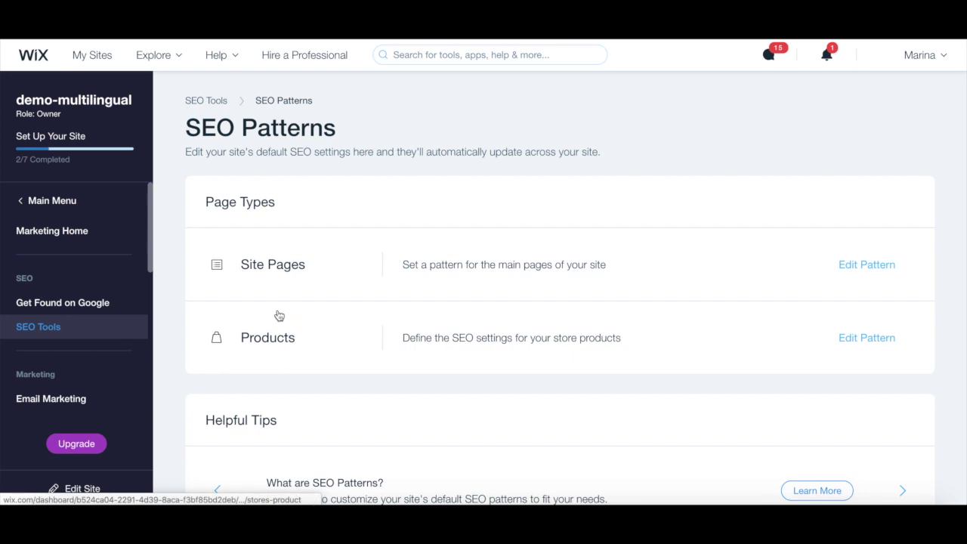
scroll(355, 275, down, 2)
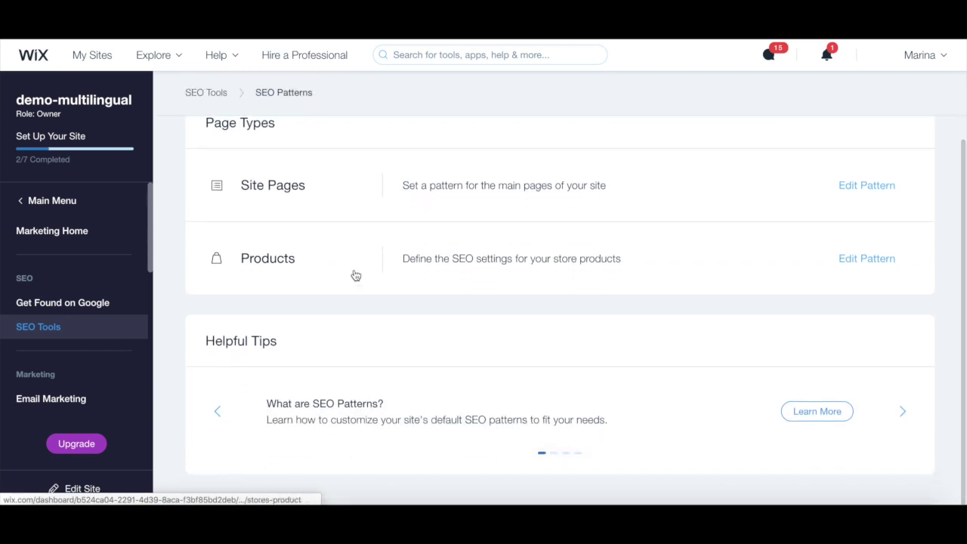
scroll(355, 275, up, 2)
key(alt+Left)
Open the URL Redirect Manager from the SEO tools and view the option for creating a new redirect
scroll(281, 320, down, 3)
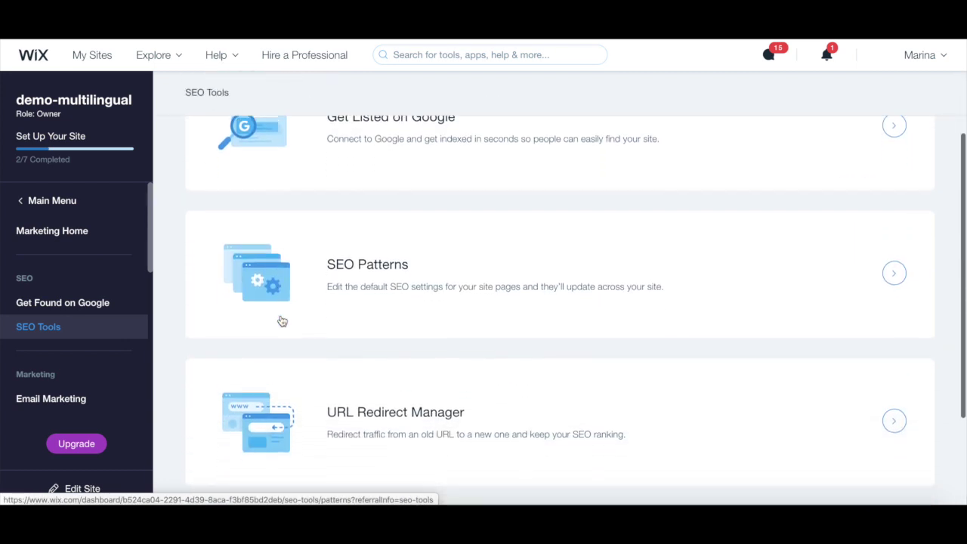
scroll(281, 321, down, 2)
click(278, 359)
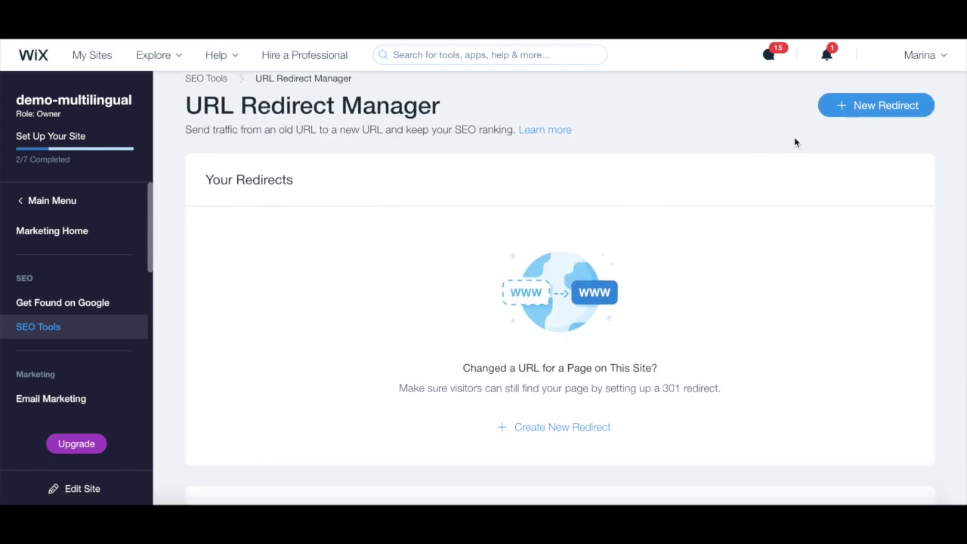
click(833, 99)
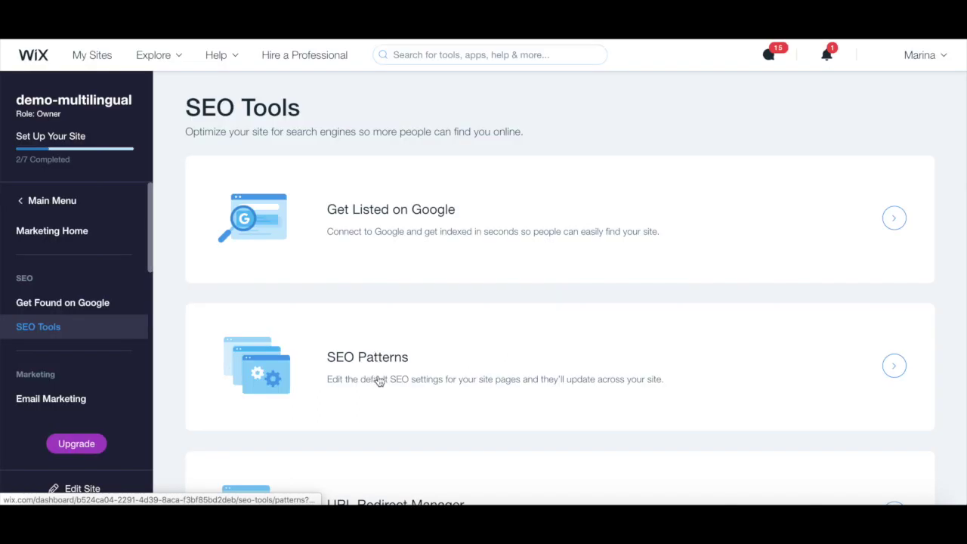
Open the Site Pages SEO pattern and examine its Google title, description, page URL and indexing settings
click(376, 380)
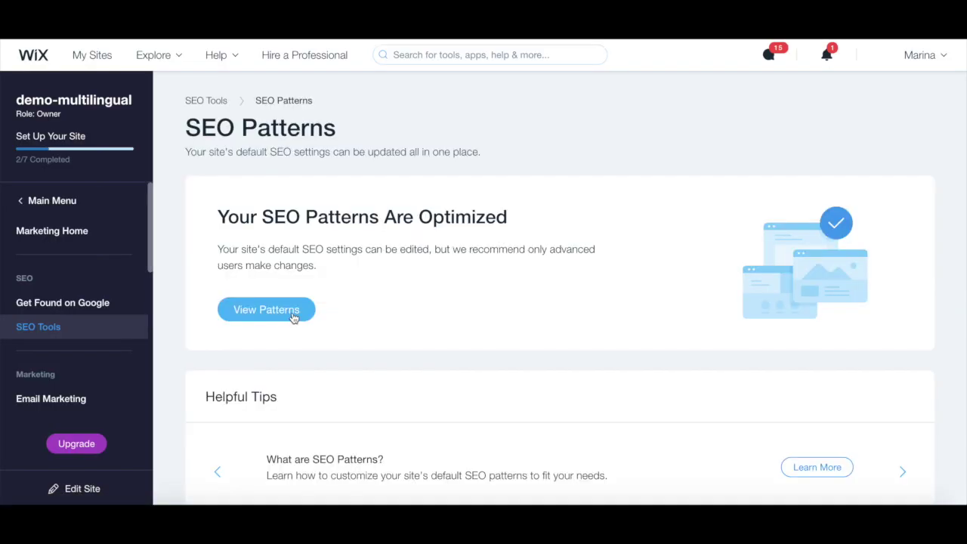
click(293, 317)
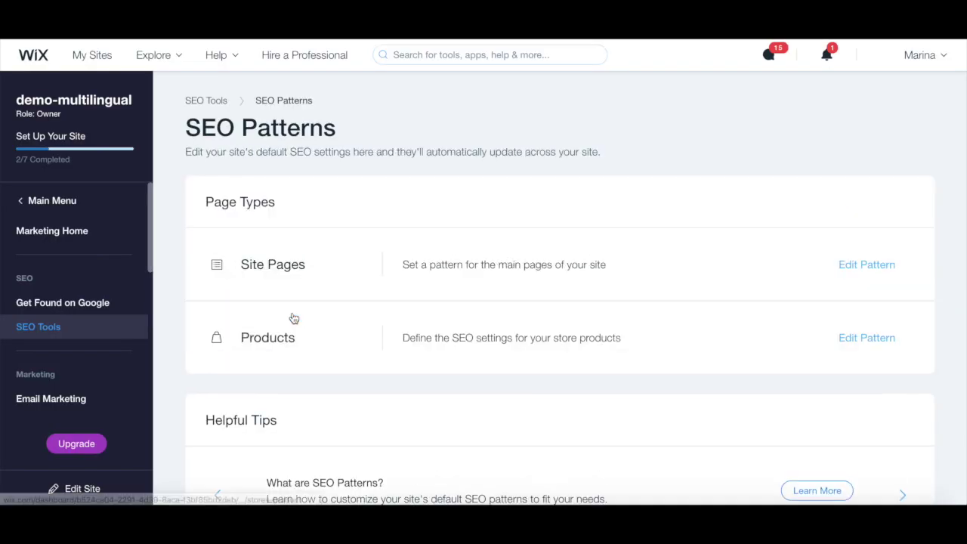
click(854, 273)
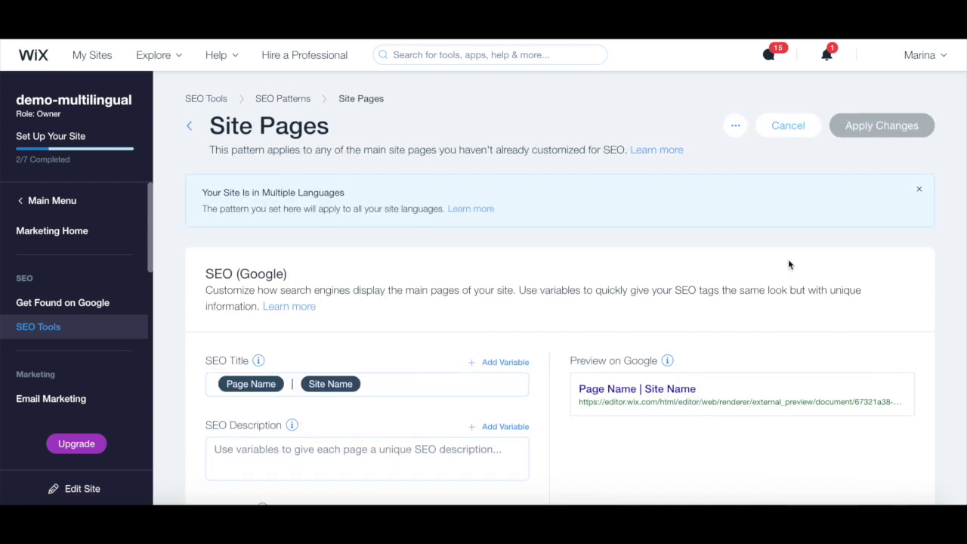
scroll(788, 259, down, 2)
scroll(788, 259, down, 2)
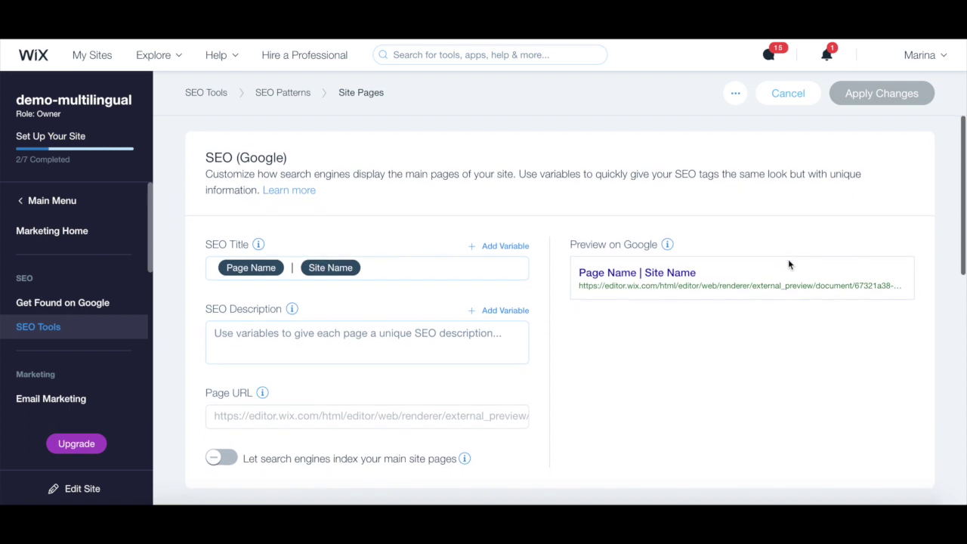
scroll(576, 175, down, 1)
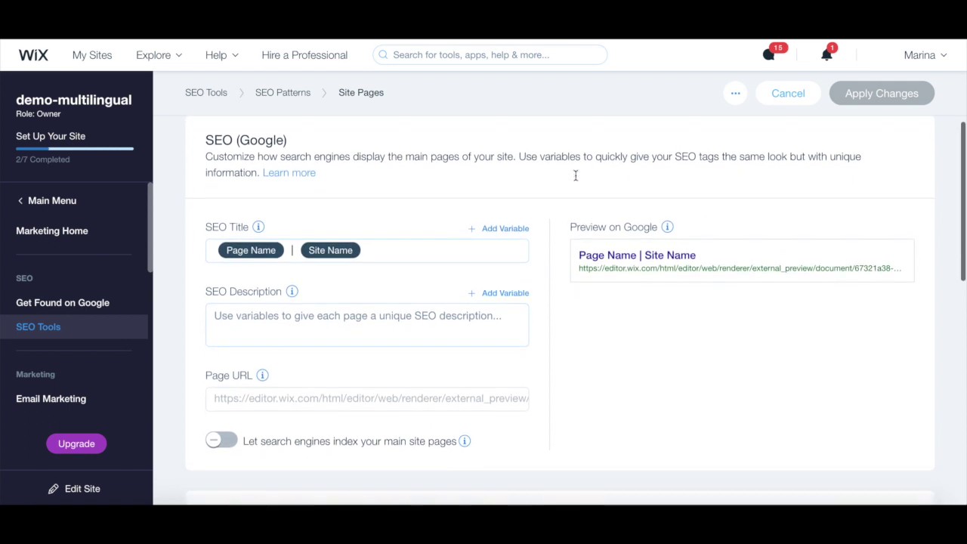
scroll(576, 175, down, 1)
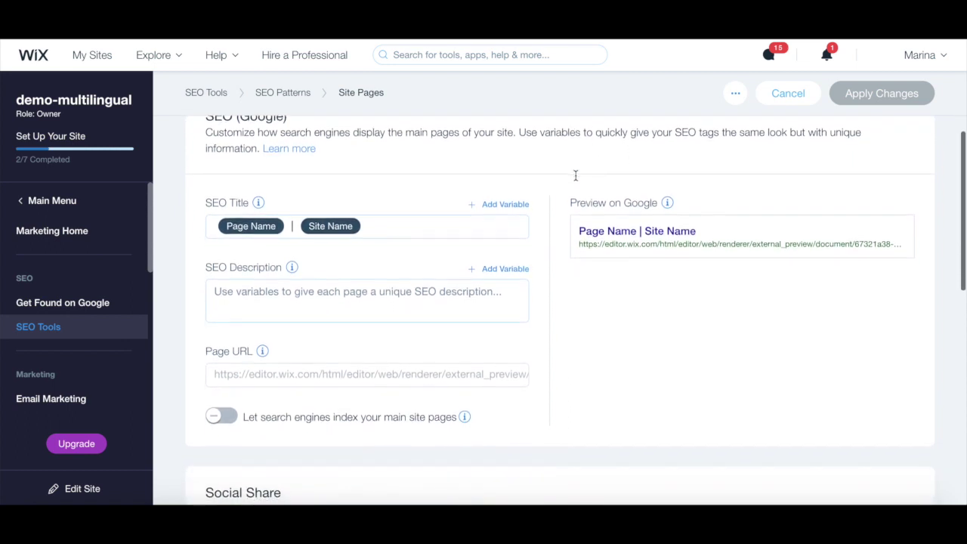
scroll(576, 175, down, 1)
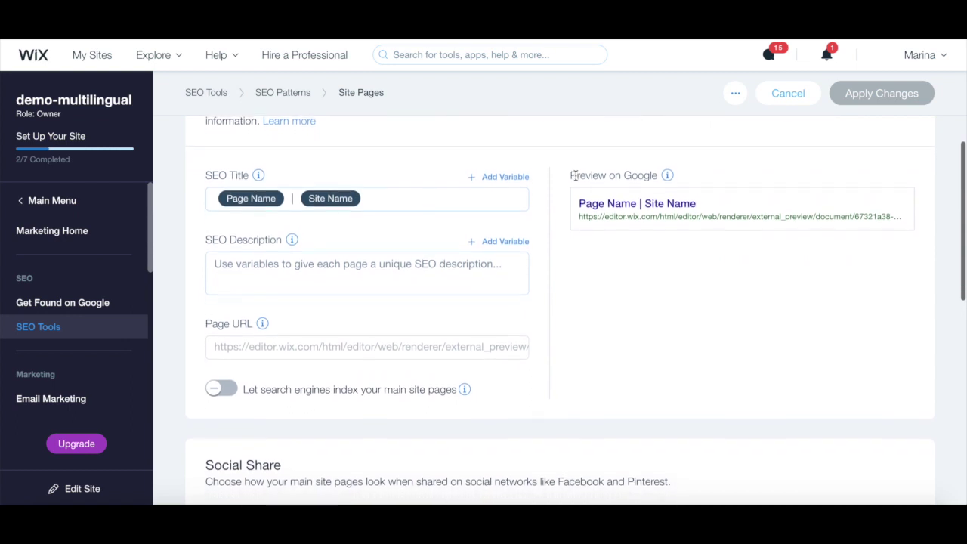
Examine the Site Pages pattern's Social Share settings for title, description, image and social network preview
scroll(575, 175, down, 2)
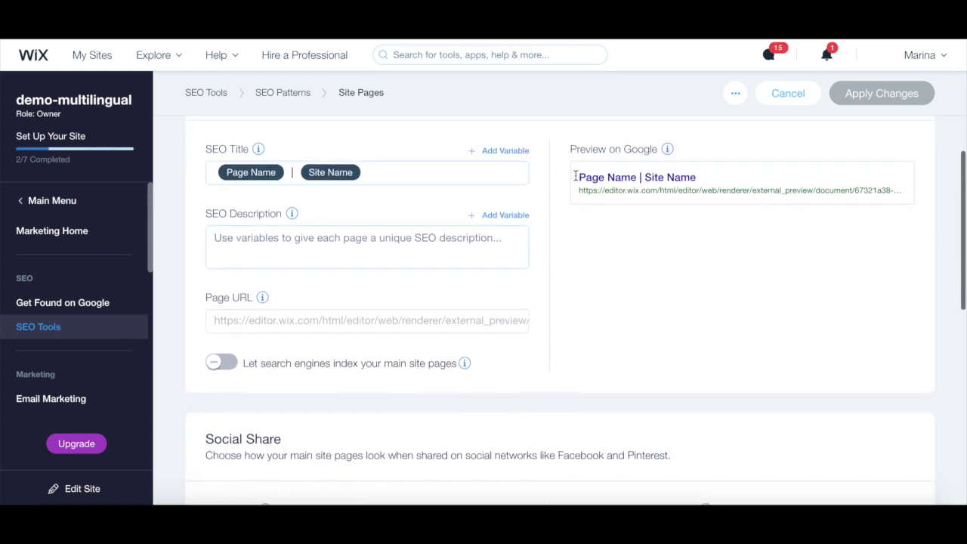
scroll(575, 175, down, 2)
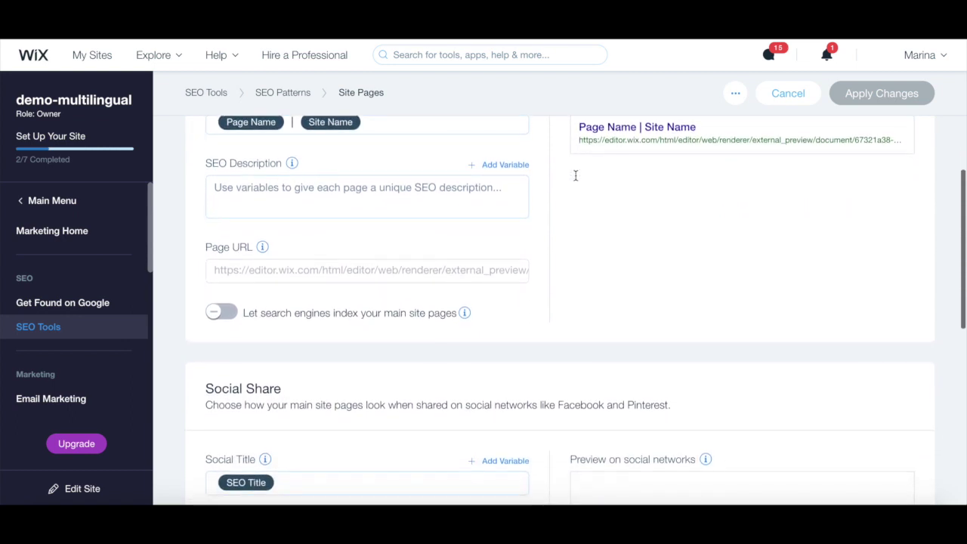
scroll(575, 175, down, 1)
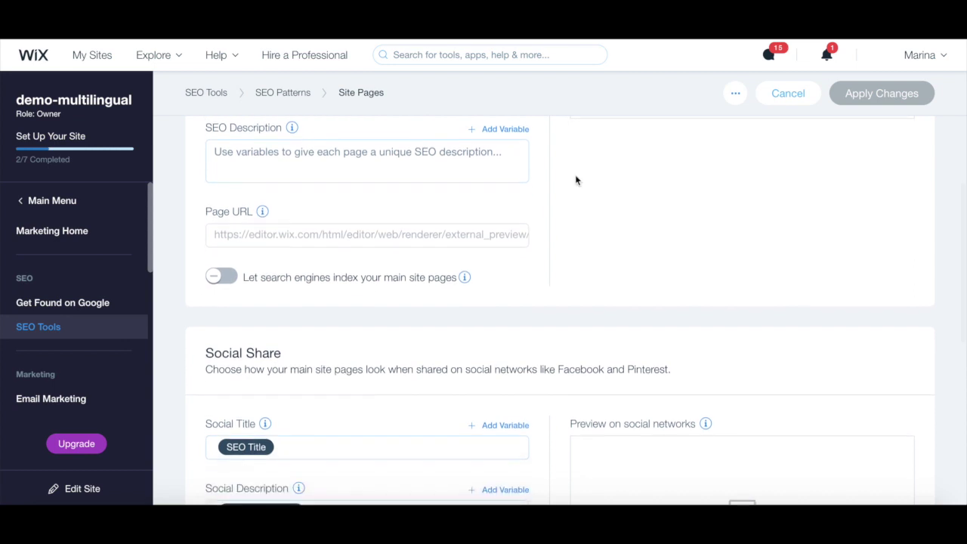
scroll(575, 175, down, 1)
scroll(575, 180, down, 2)
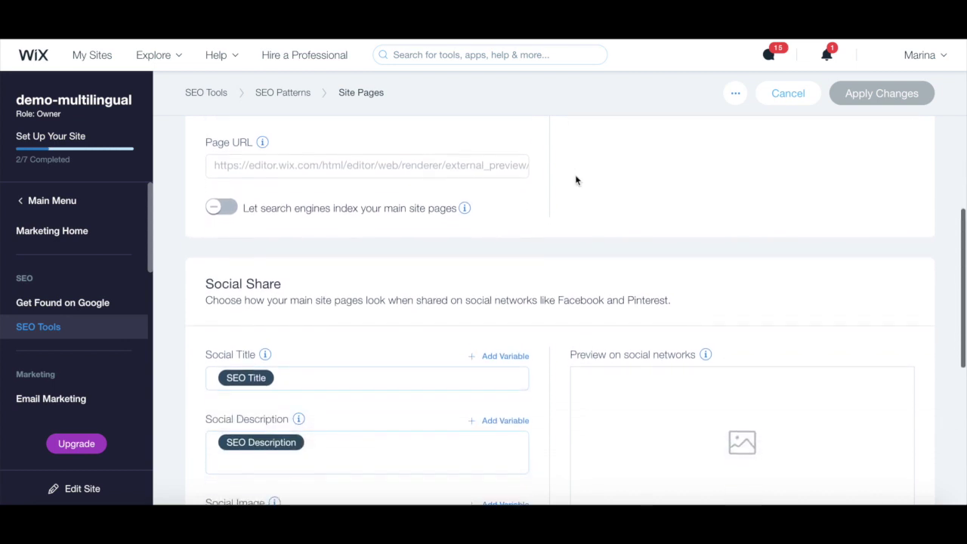
scroll(575, 180, down, 3)
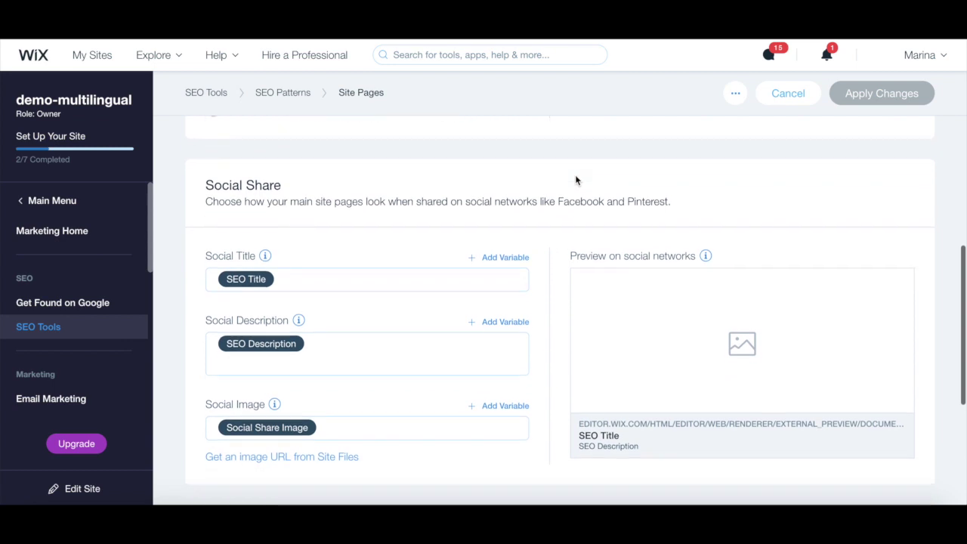
Return to the SEO tools overview, reopen the URL Redirect Manager and start a new redirect
scroll(575, 175, down, 5)
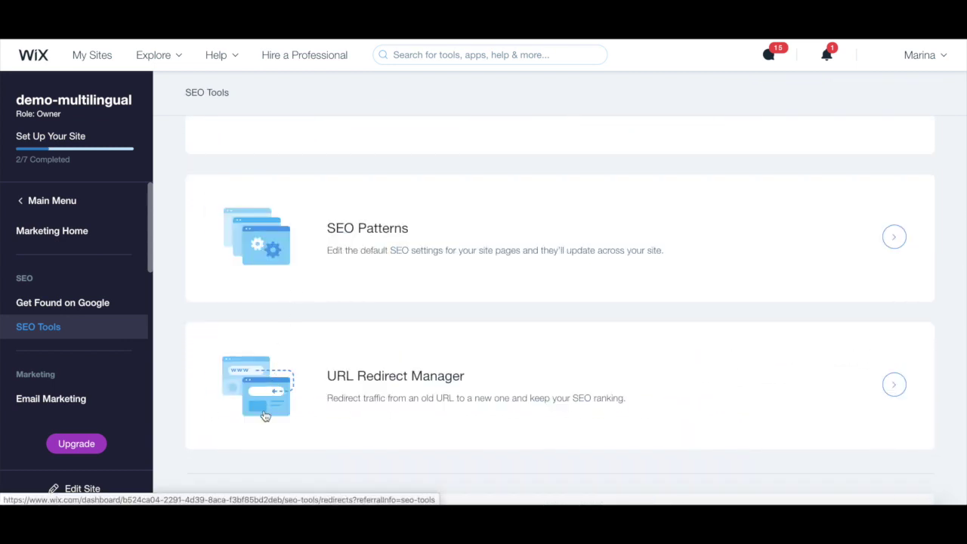
click(303, 400)
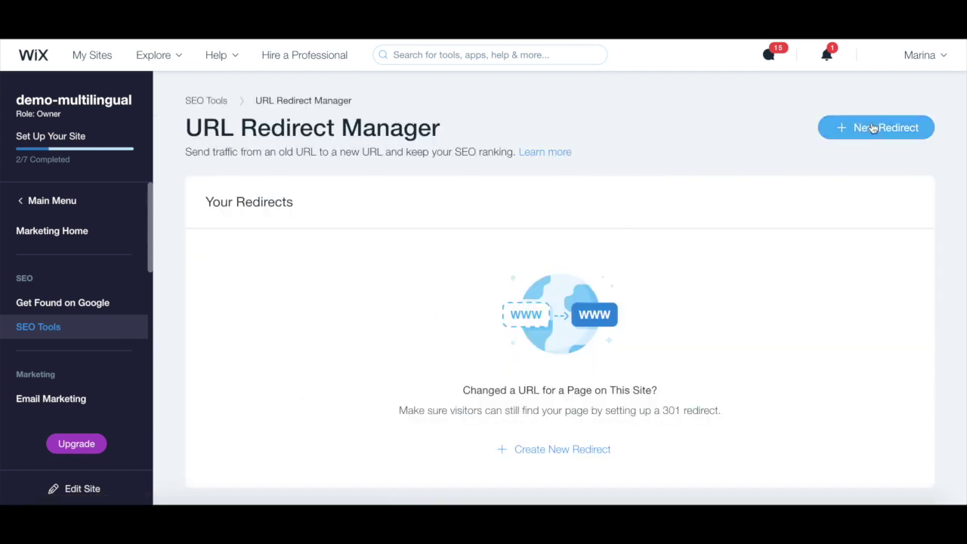
click(870, 130)
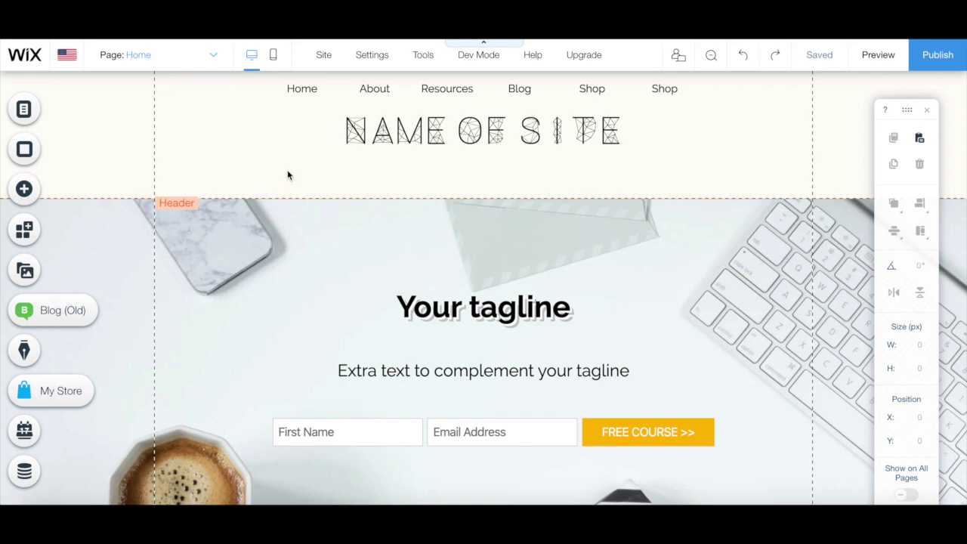
In the site editor, open the About page's SEO (Google) settings and review its URL slug, search title, description and search-results visibility
click(30, 113)
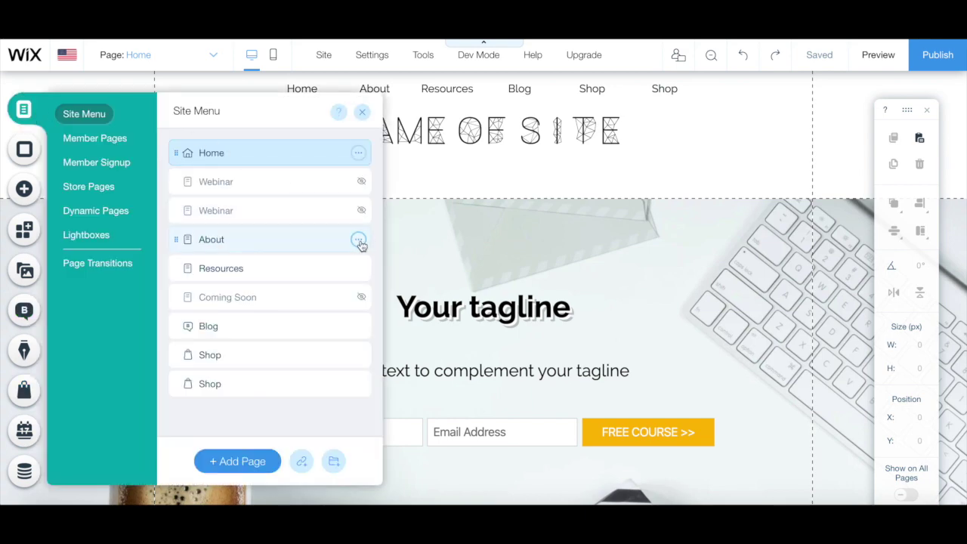
click(359, 240)
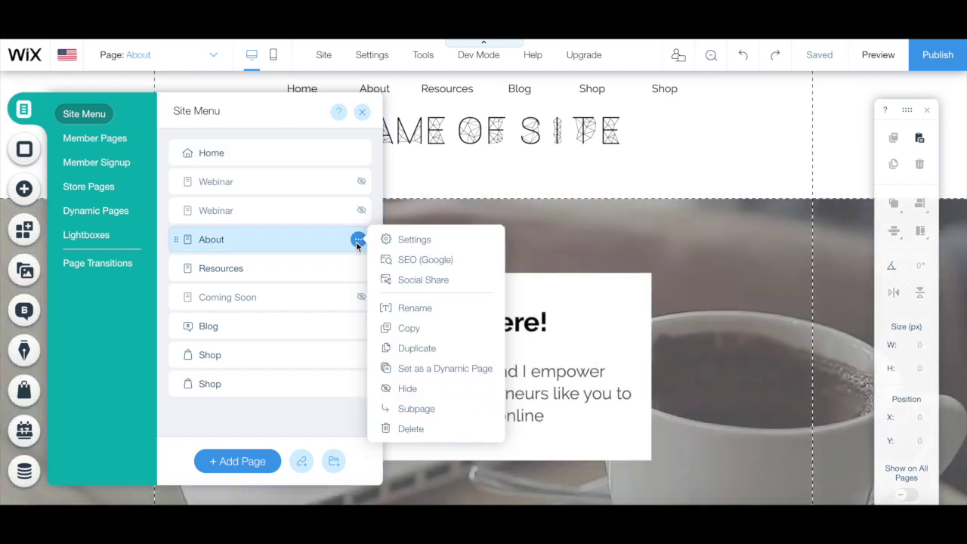
click(402, 259)
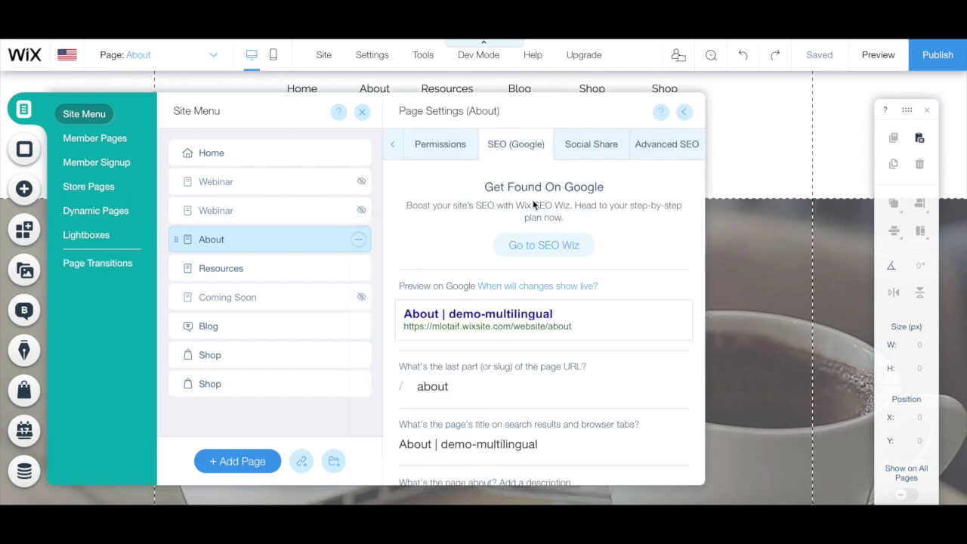
scroll(494, 223, down, 2)
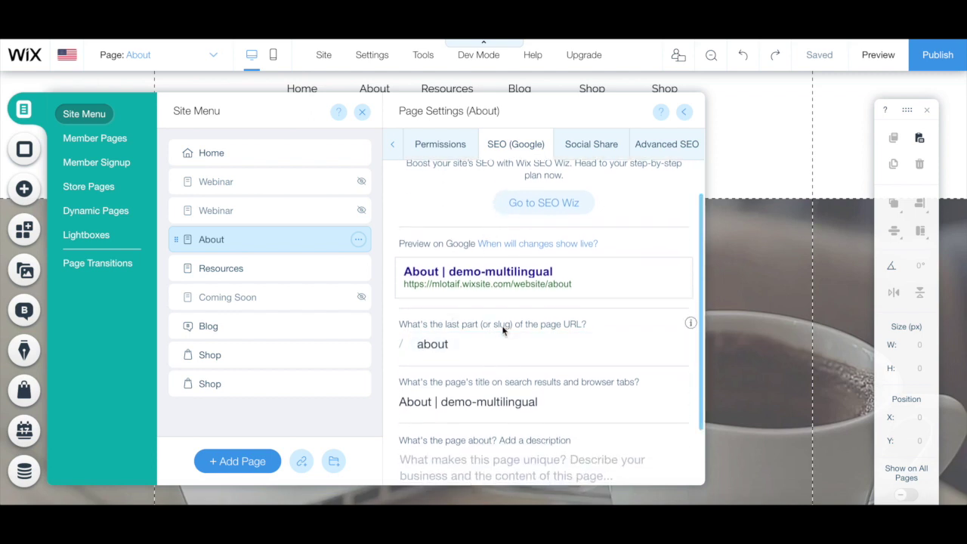
scroll(497, 330, down, 3)
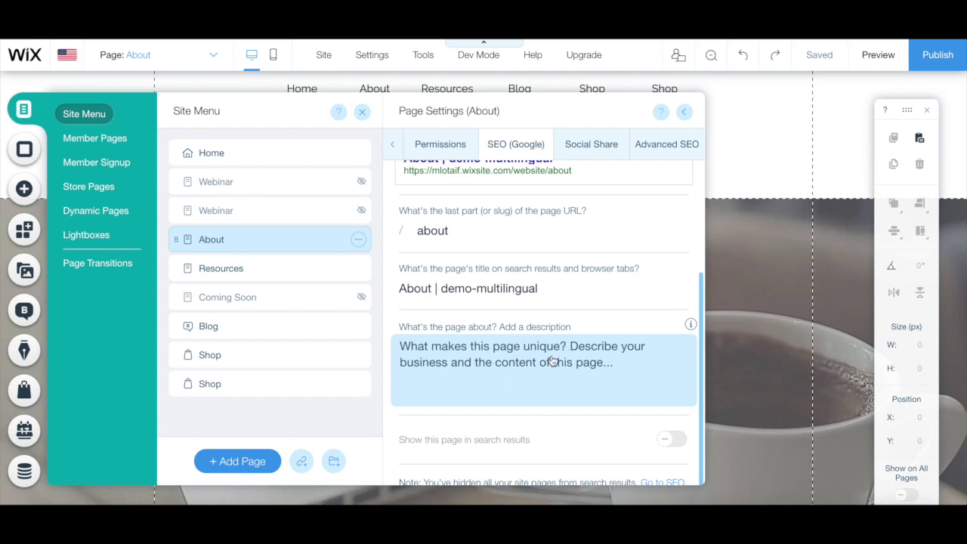
Review the About page's Social Share settings for preview image, title and description on social networks
click(595, 155)
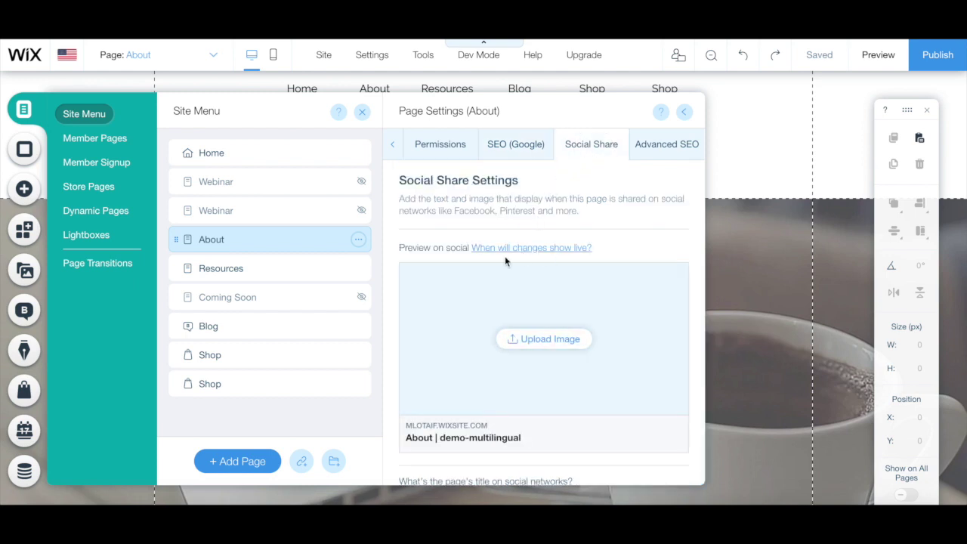
scroll(511, 287, down, 2)
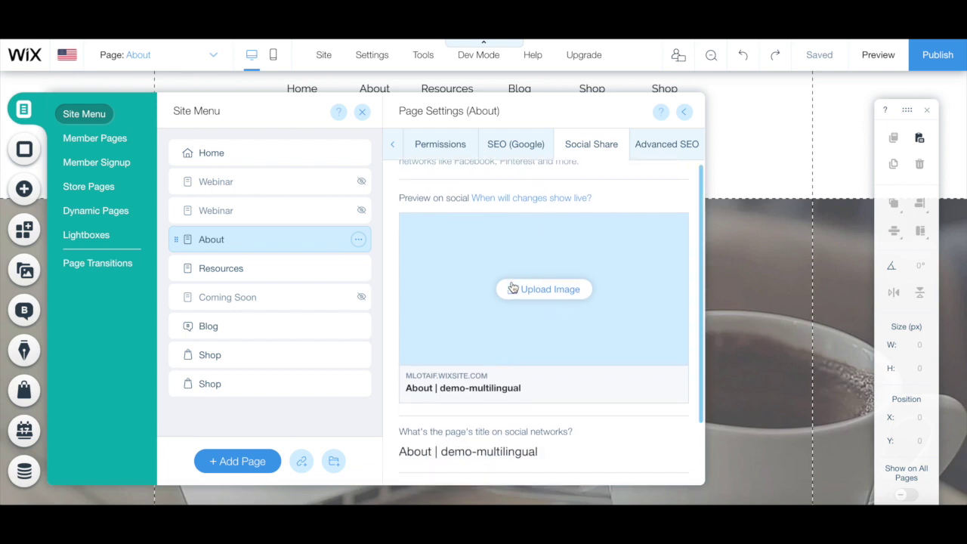
scroll(511, 287, down, 3)
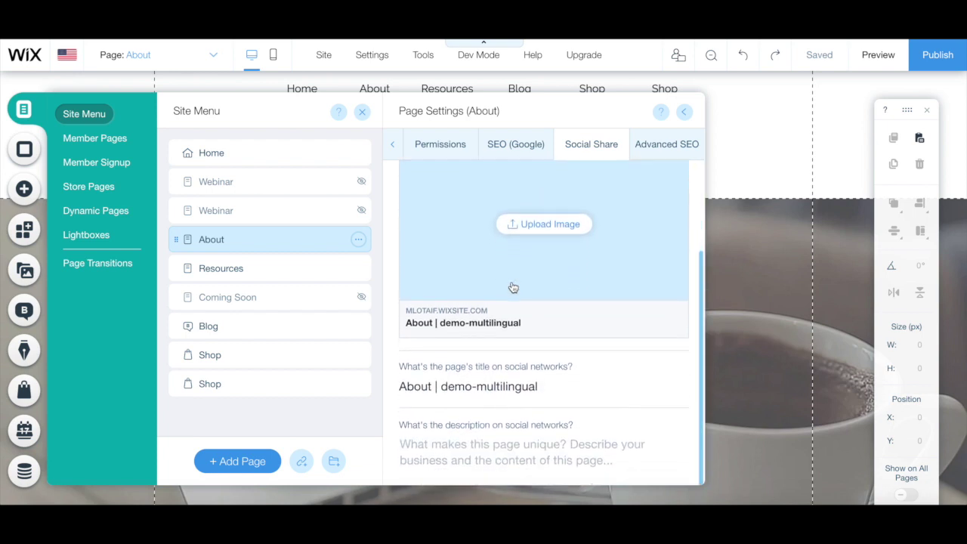
scroll(511, 287, up, 5)
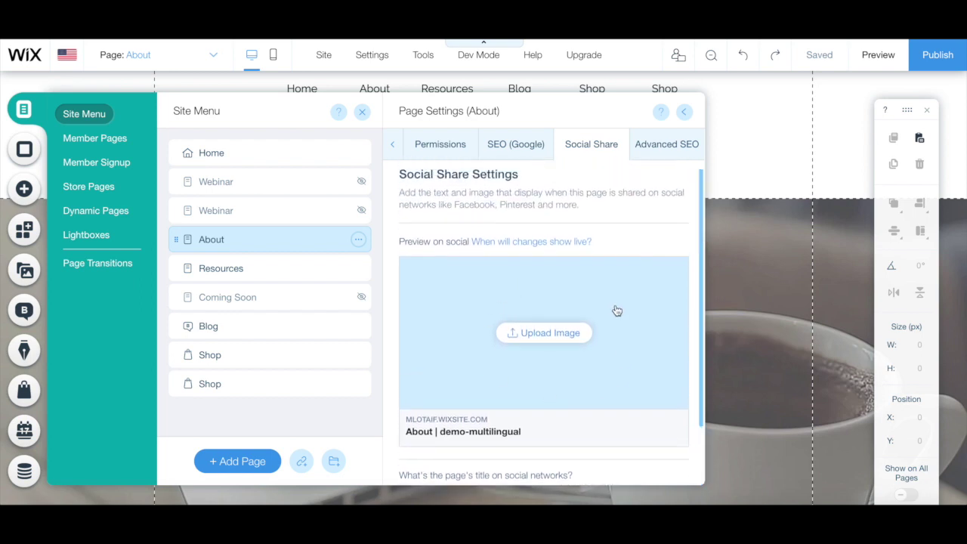
scroll(514, 328, down, 5)
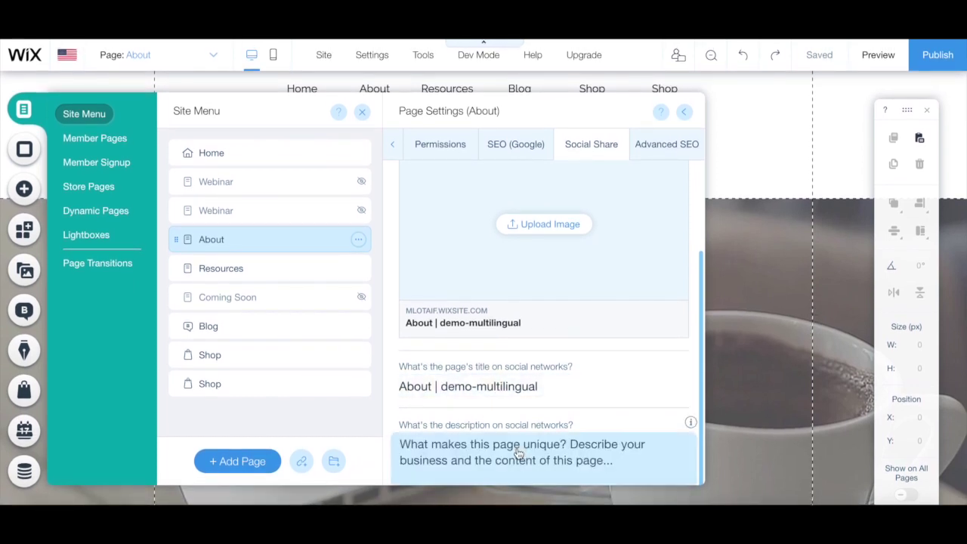
Examine the About page's Advanced SEO settings for structured data, custom meta tags and multilingual tags
click(669, 148)
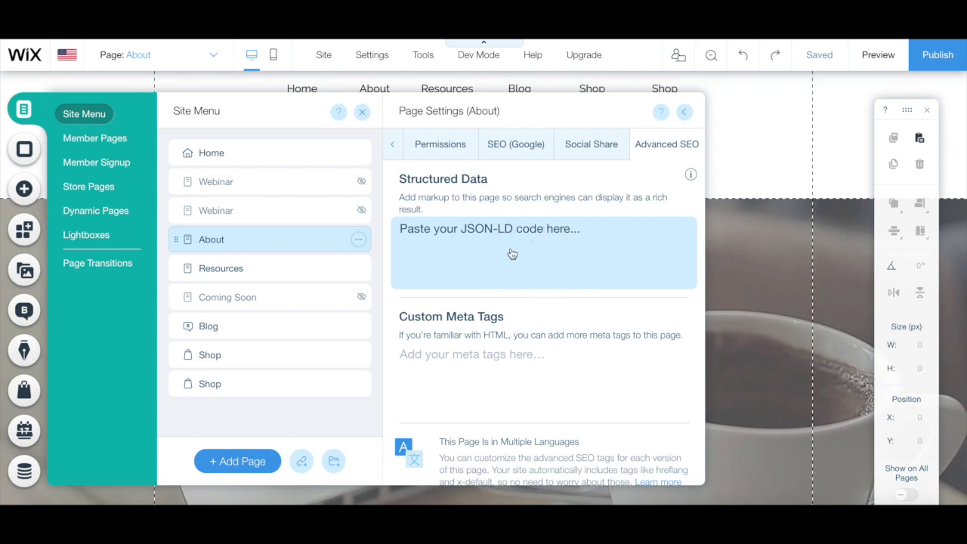
click(508, 396)
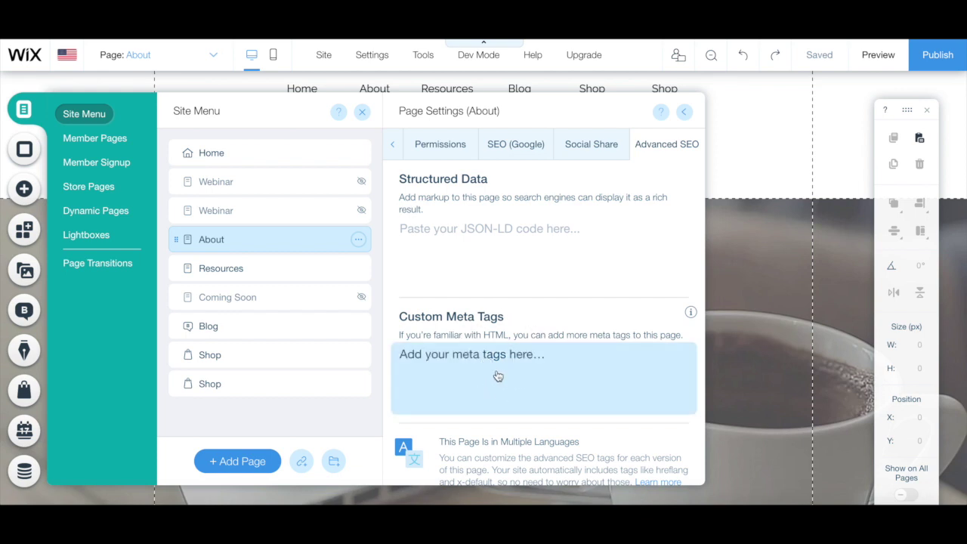
scroll(468, 420, down, 1)
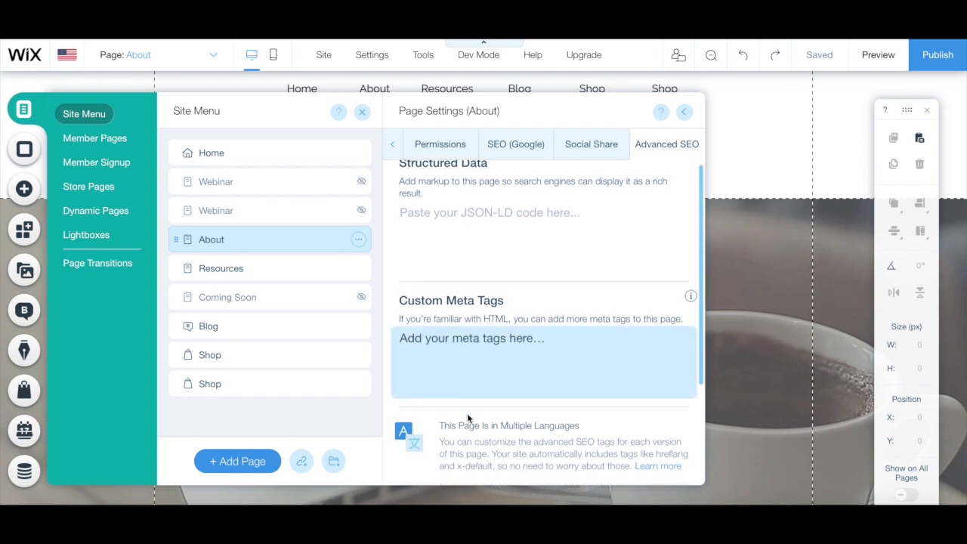
scroll(468, 419, down, 5)
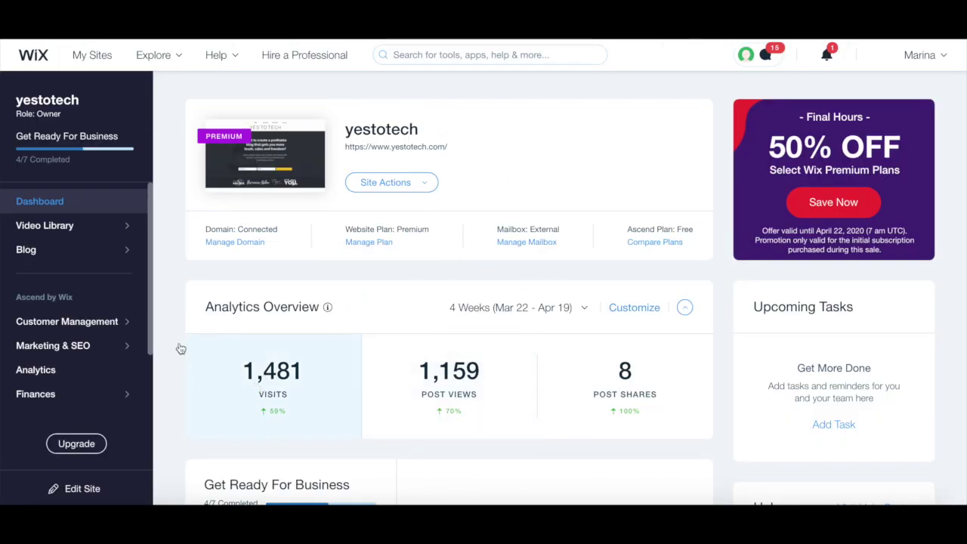
From the yestotech dashboard, open the published post "How To Get People To Register For Your Webinar" and review its SEO URL, title, description and Google preview
click(123, 254)
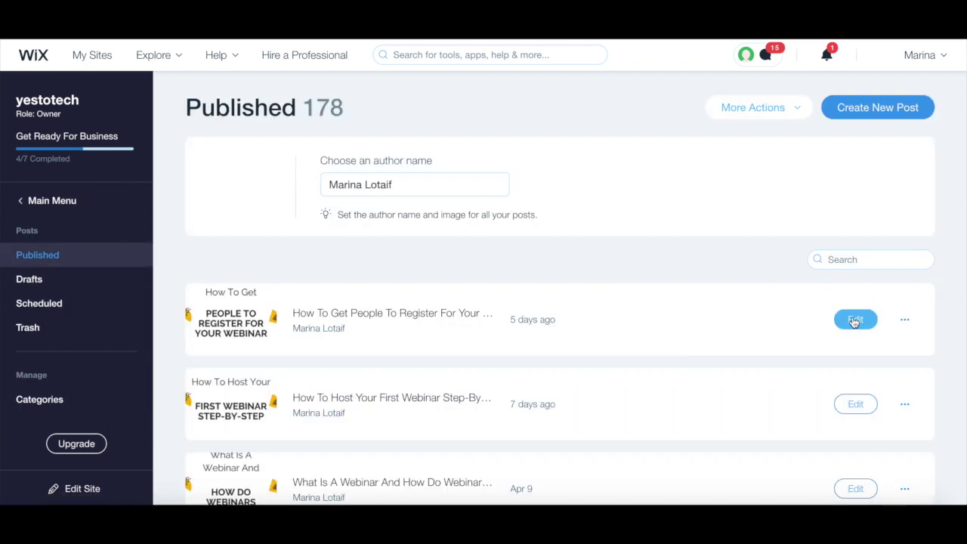
click(854, 320)
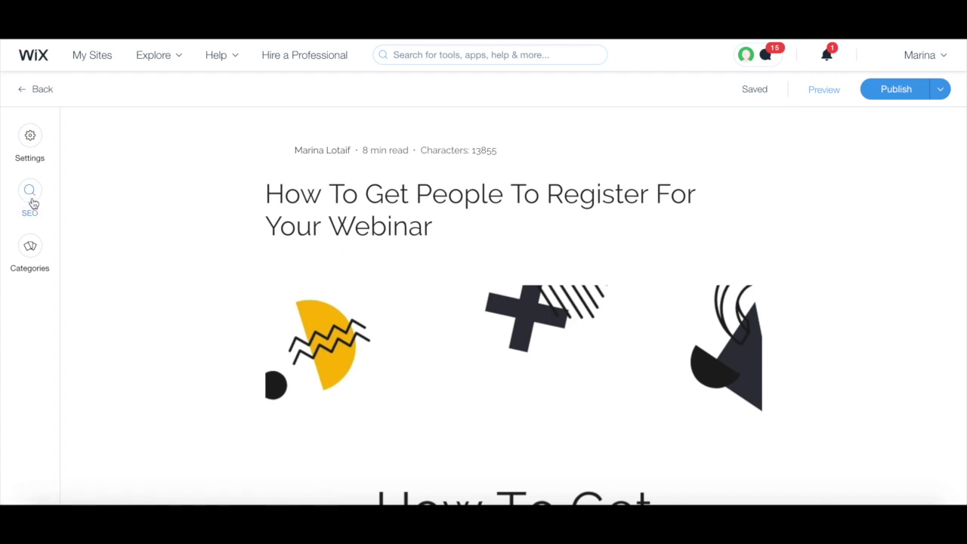
click(32, 202)
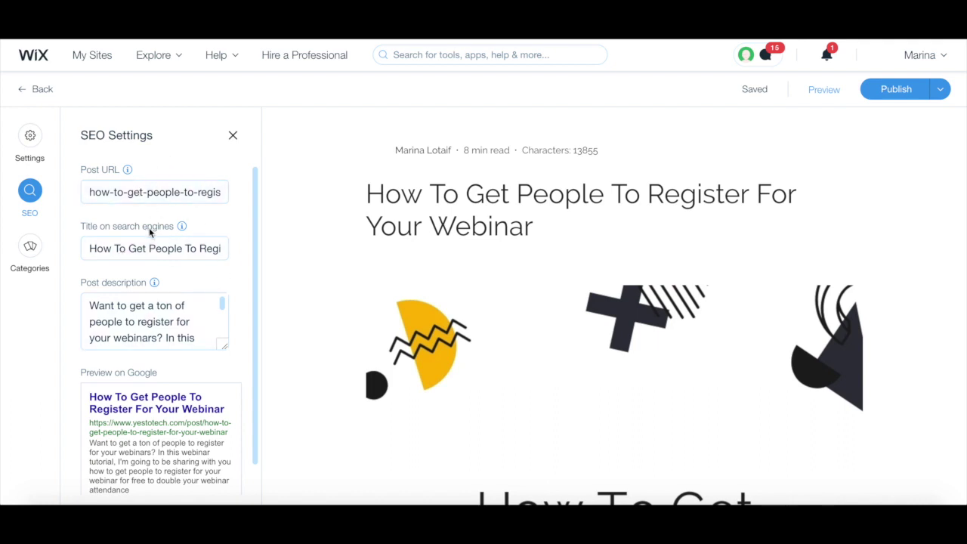
scroll(150, 233, down, 2)
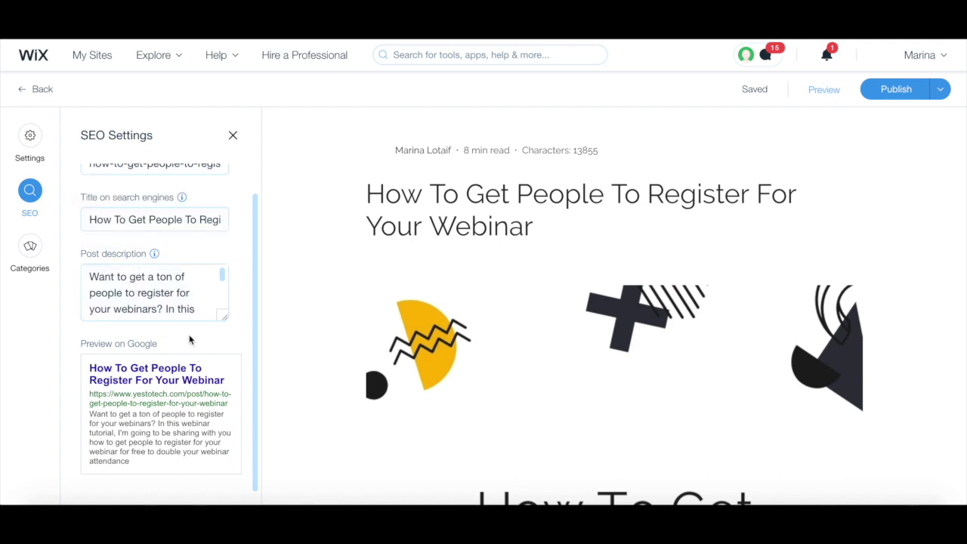
click(284, 171)
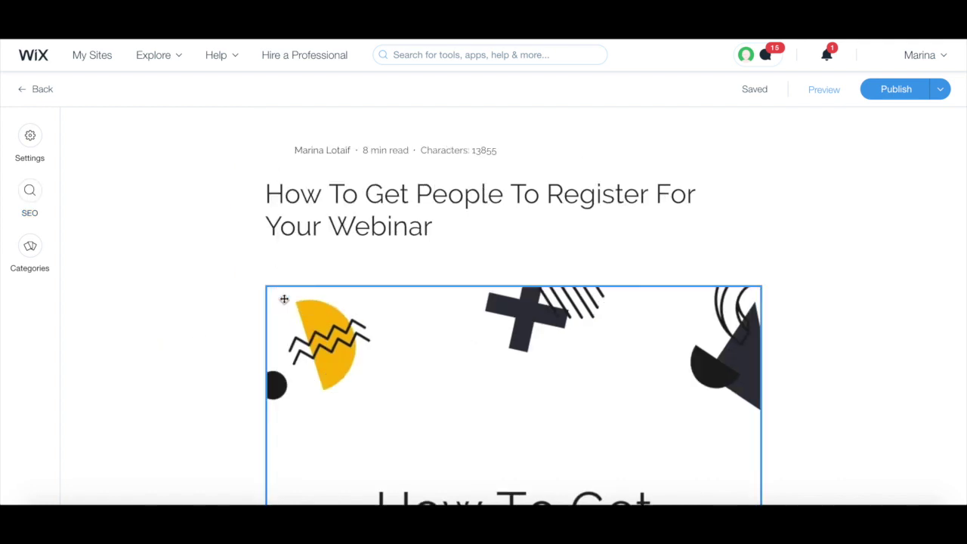
Open the settings of the post's first image and review its title, alt text and link options, including nofollow
click(361, 359)
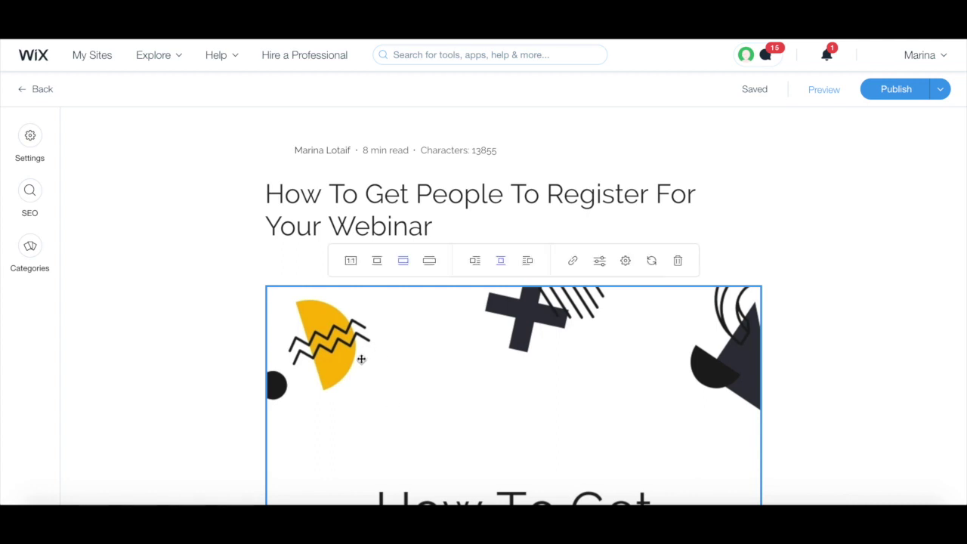
click(626, 261)
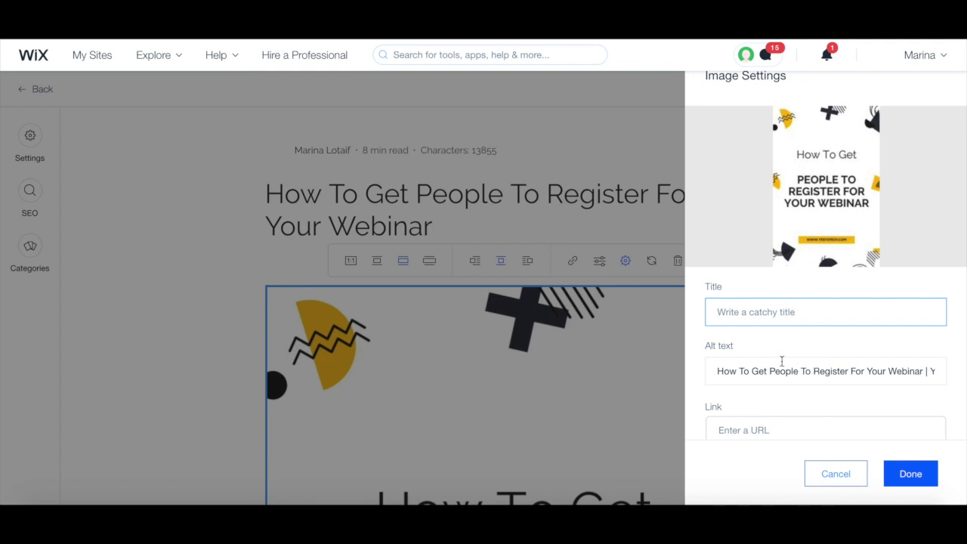
scroll(771, 392, down, 2)
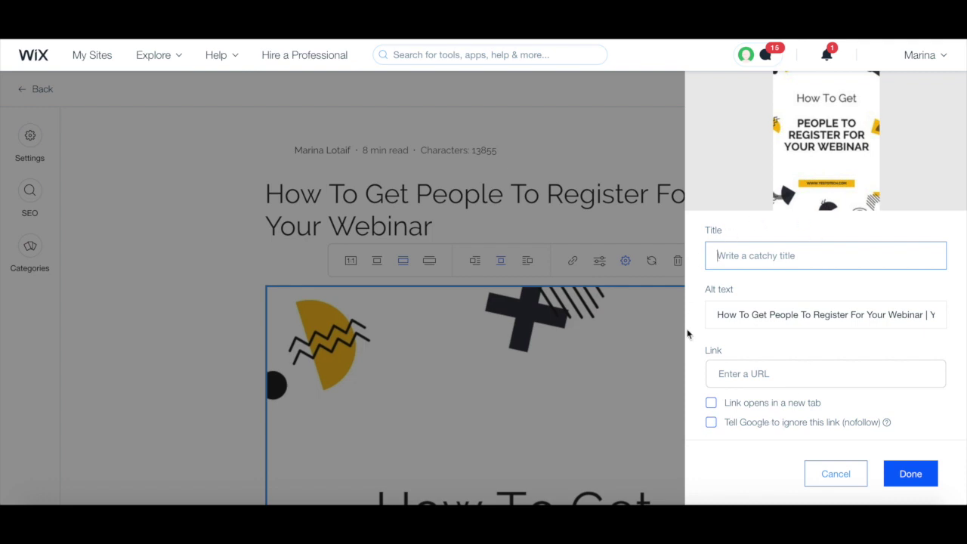
click(356, 344)
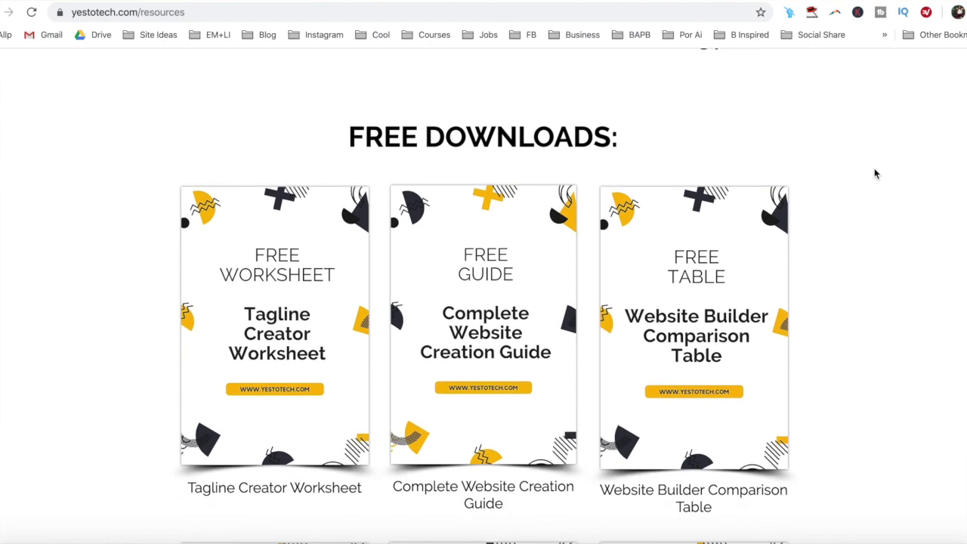
On the yestotech.com resources page, open the free Complete Website Creation Guide and bring up its request form
click(561, 261)
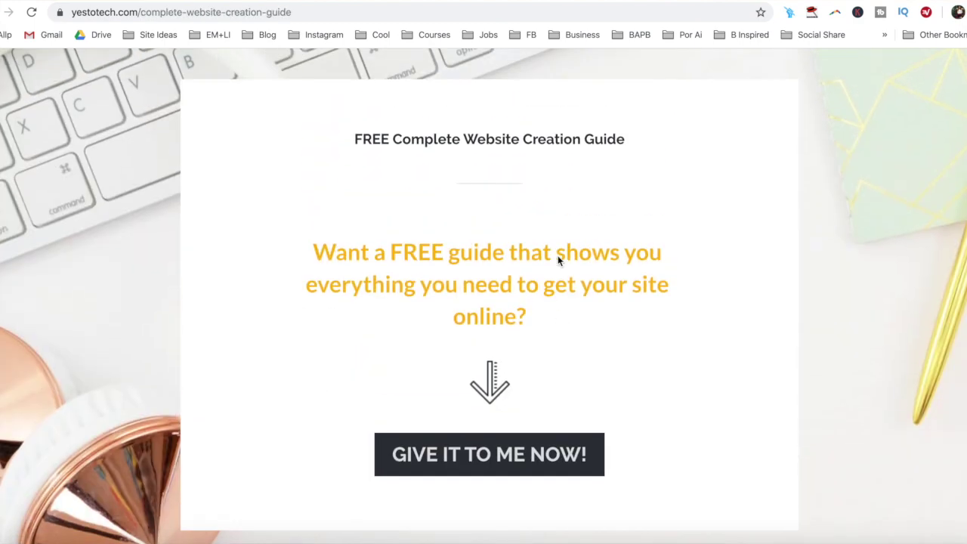
click(537, 455)
click(538, 456)
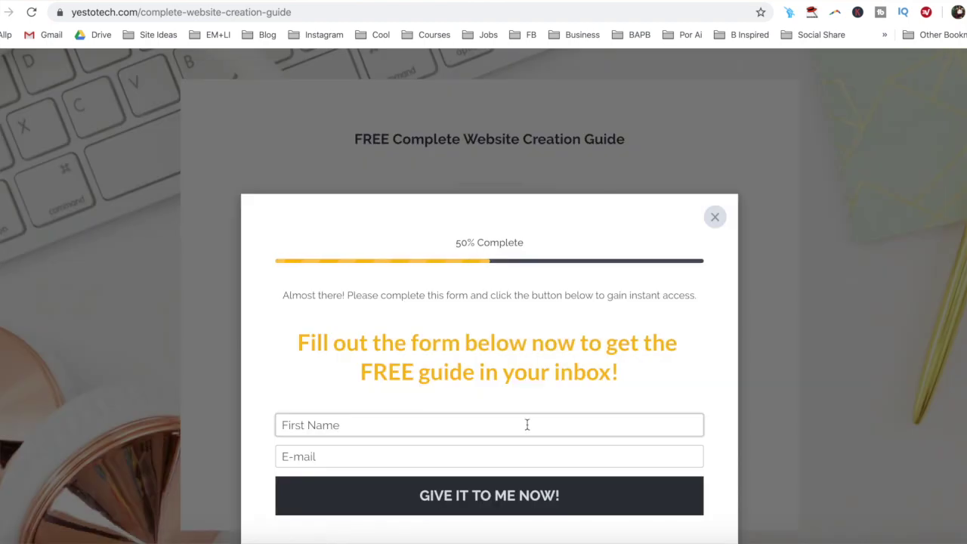